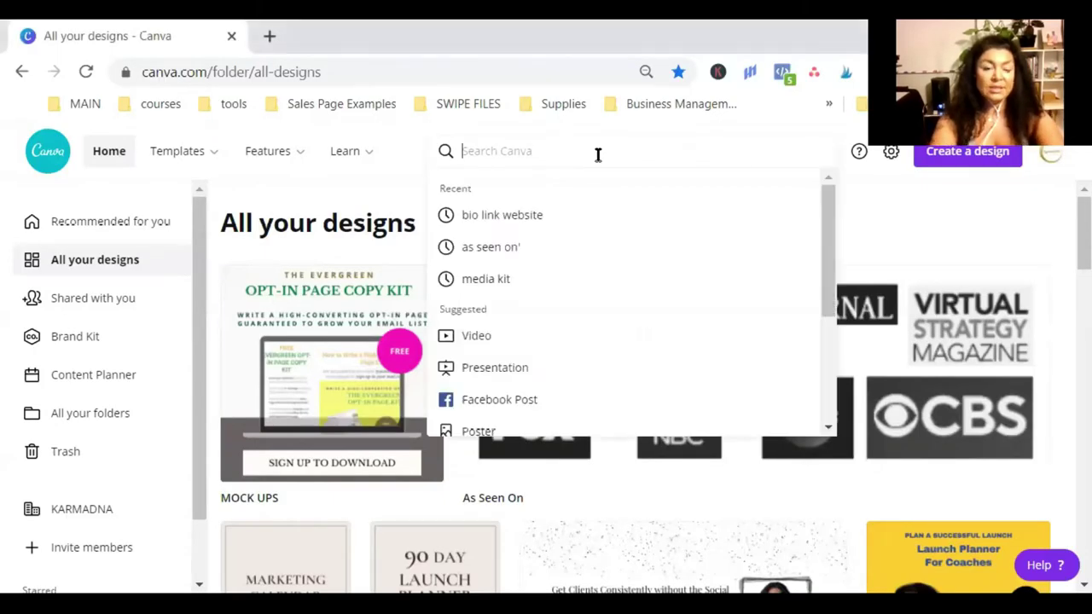
# Step: Search templates for 'bio link website' and browse to the pink Fashion Collection bio link template
pyautogui.write('bio li')
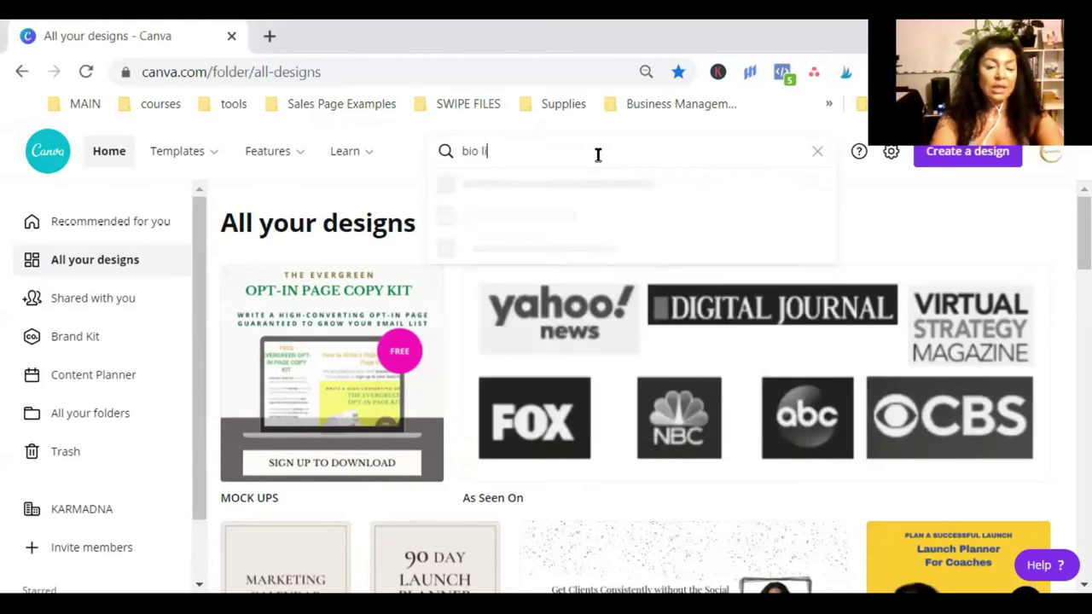
pyautogui.write('nk website')
pyautogui.press('Return')
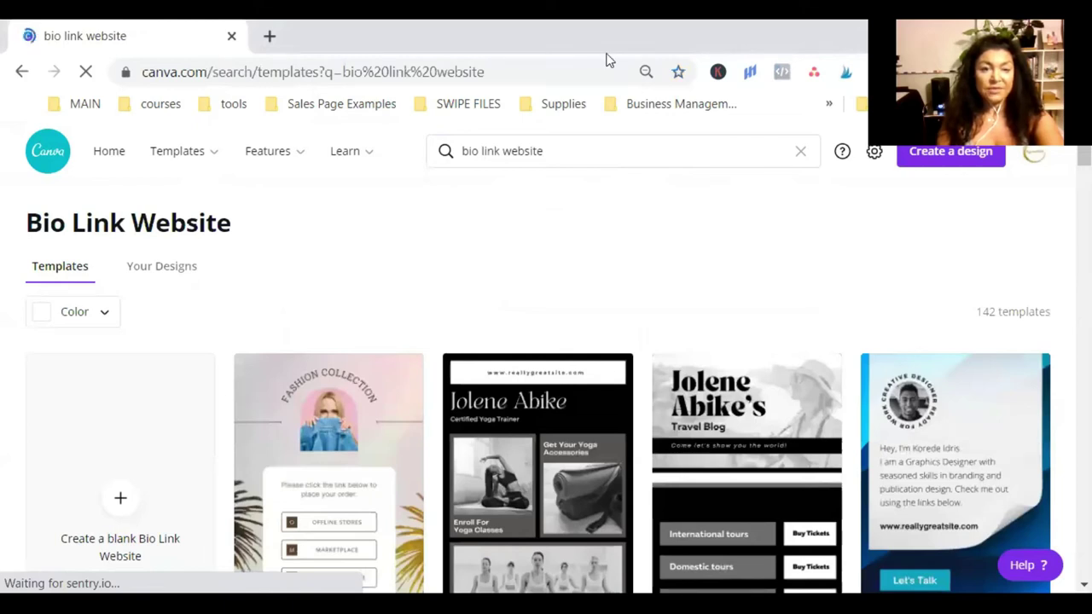
pyautogui.scroll(-4, 616, 324)
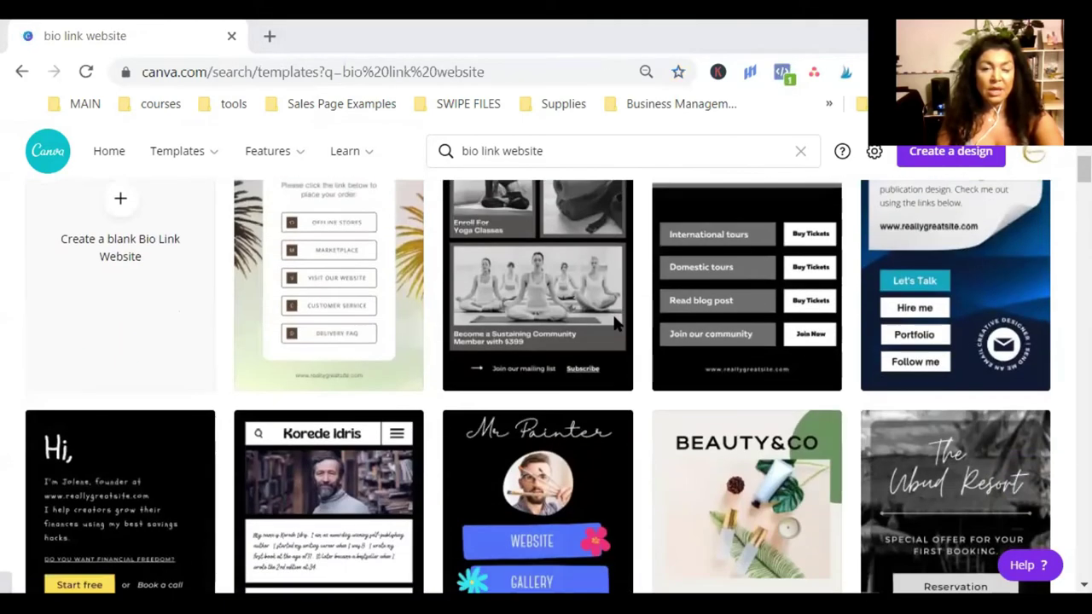
pyautogui.scroll(-6, 616, 325)
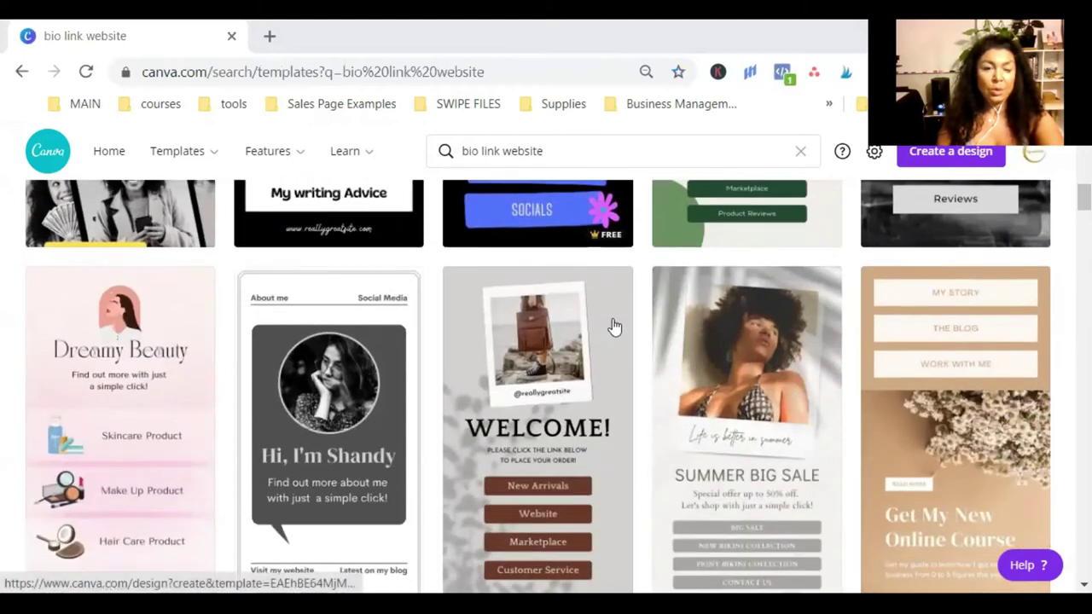
pyautogui.scroll(7, 478, 373)
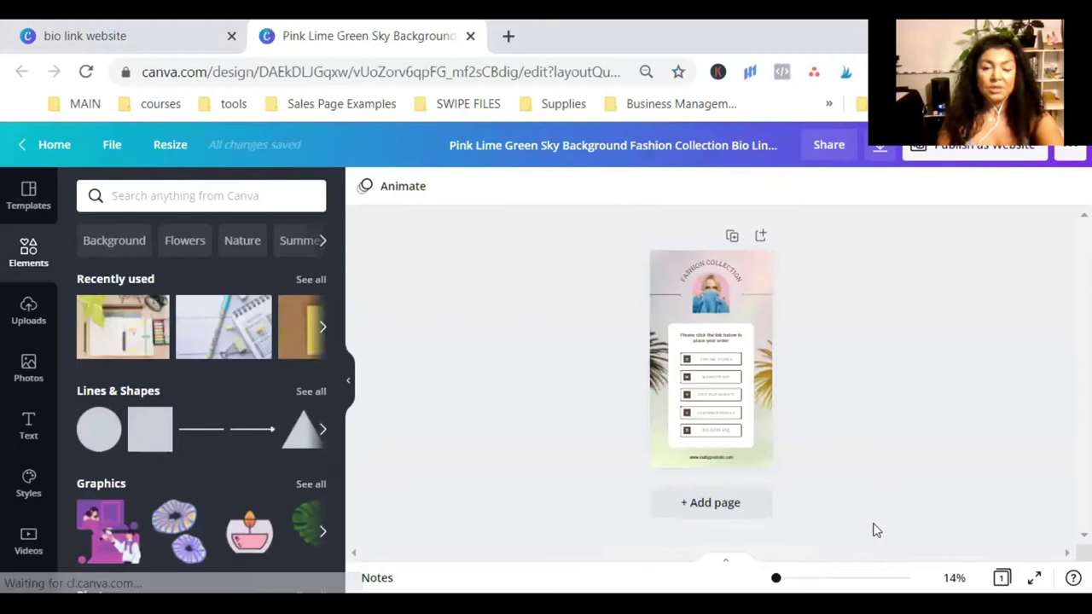
# Step: Set the canvas zoom to 50%
pyautogui.click(955, 578)
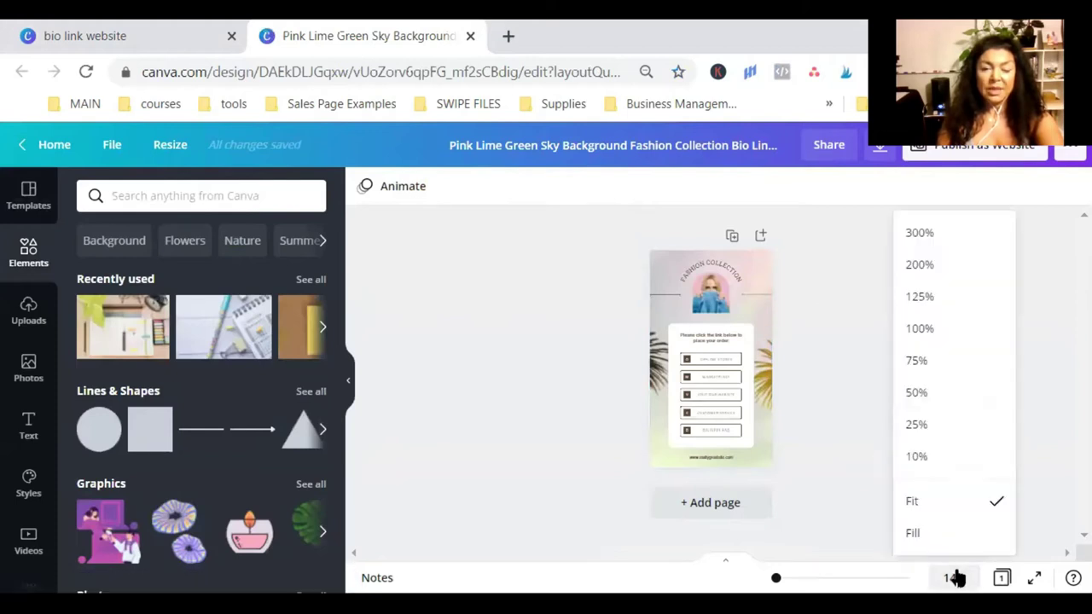
pyautogui.click(915, 393)
pyautogui.scroll(3, 728, 291)
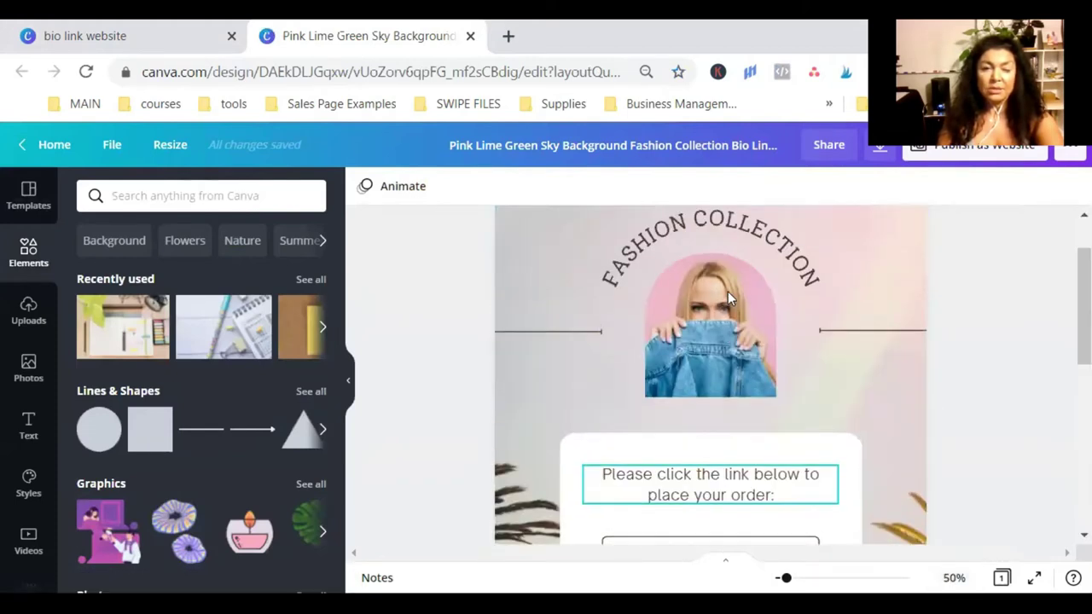
# Step: Retype the curved FASHION COLLECTION heading as KARMA HUNTER
pyautogui.click(728, 297)
pyautogui.click(728, 296)
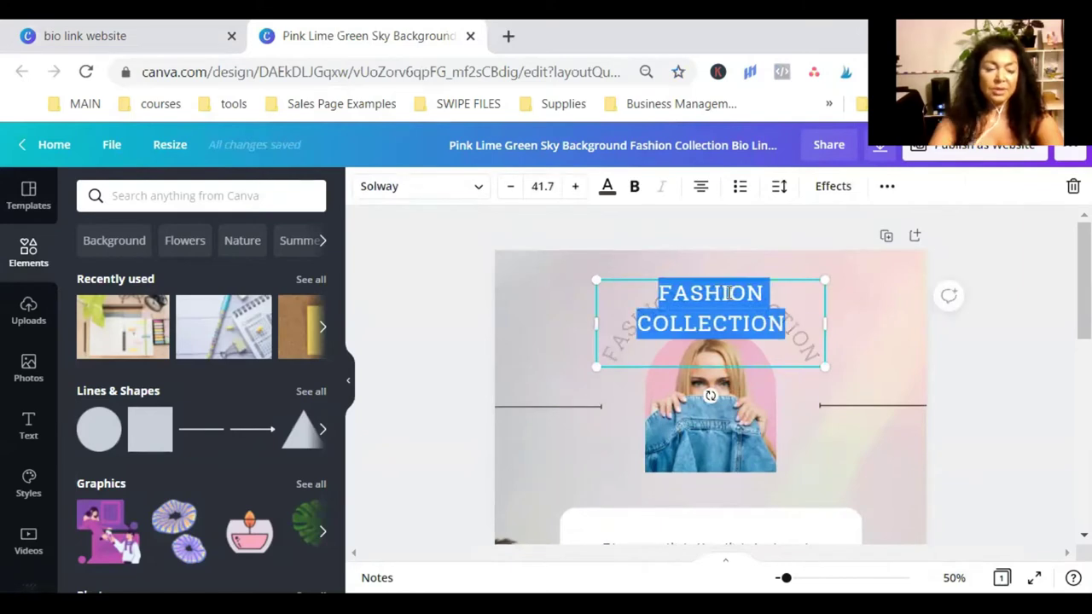
pyautogui.write('KARMA')
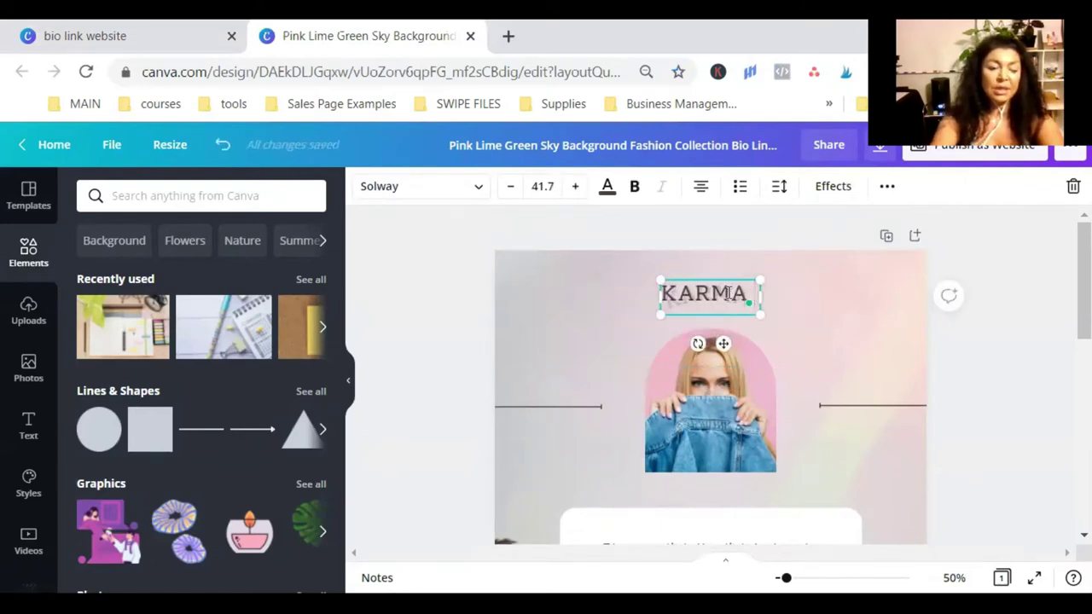
pyautogui.write(' HUNTER')
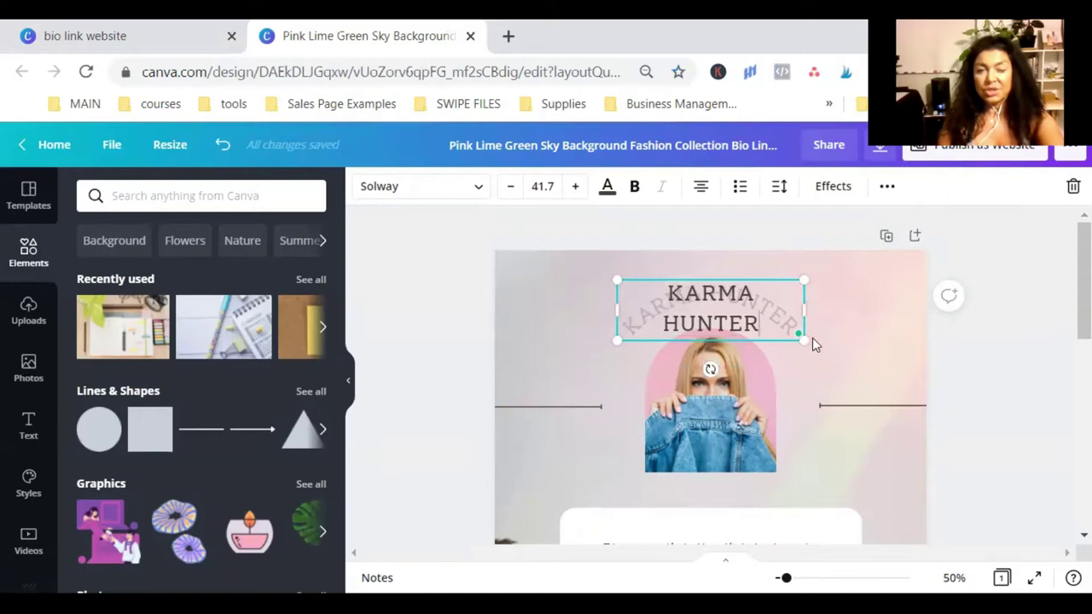
pyautogui.click(839, 346)
pyautogui.scroll(-3, 839, 353)
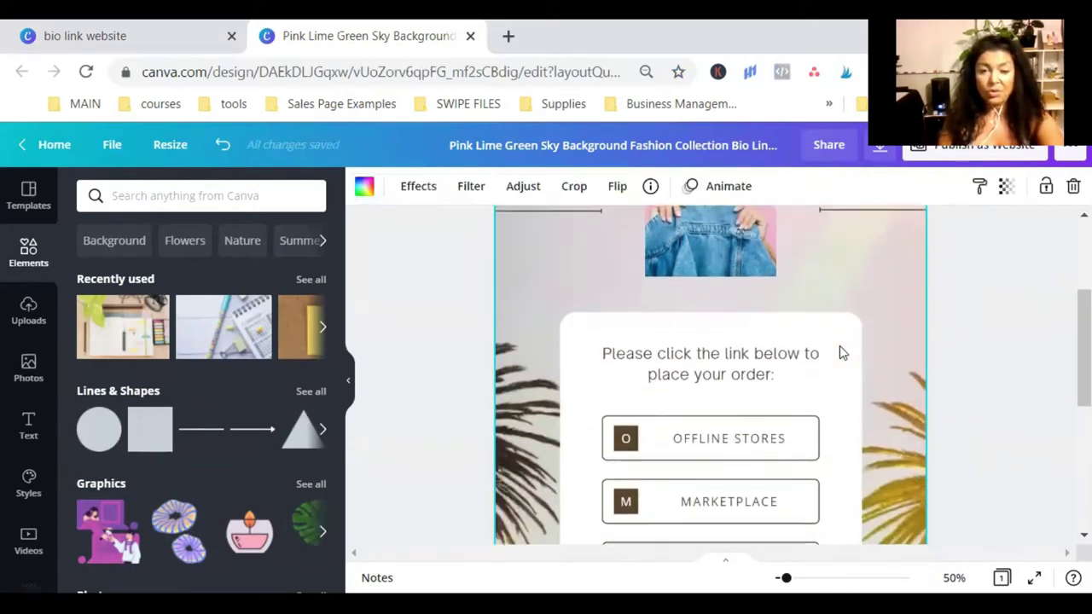
pyautogui.scroll(2, 839, 353)
pyautogui.click(710, 299)
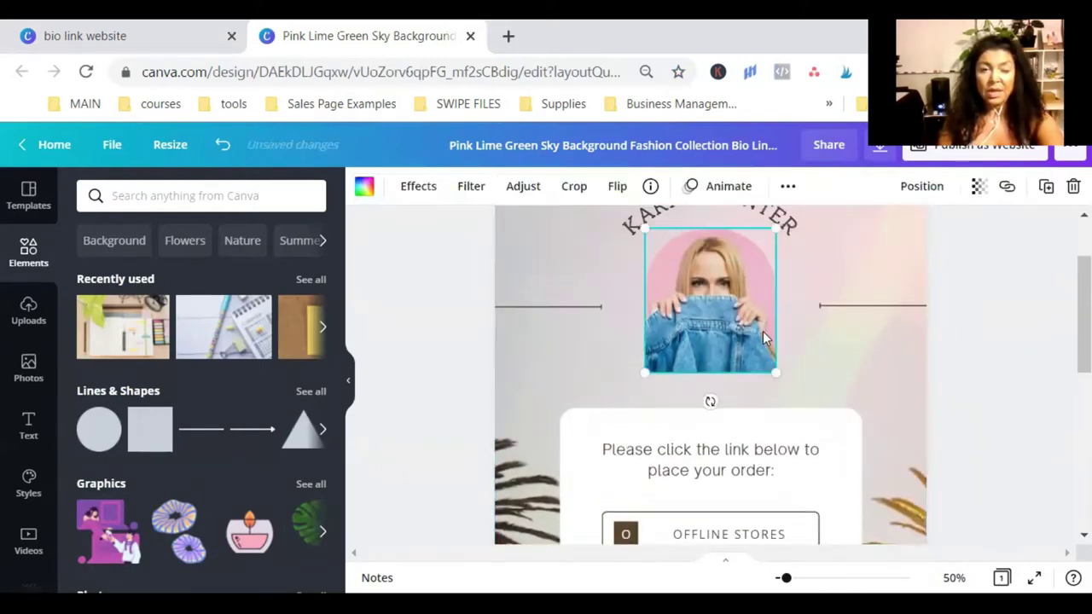
# Step: Fill the arched frame with the uploaded dark-haired woman photo and adjust its position
pyautogui.click(25, 308)
pyautogui.scroll(-5, 264, 403)
pyautogui.scroll(-10, 265, 403)
pyautogui.scroll(-1, 262, 396)
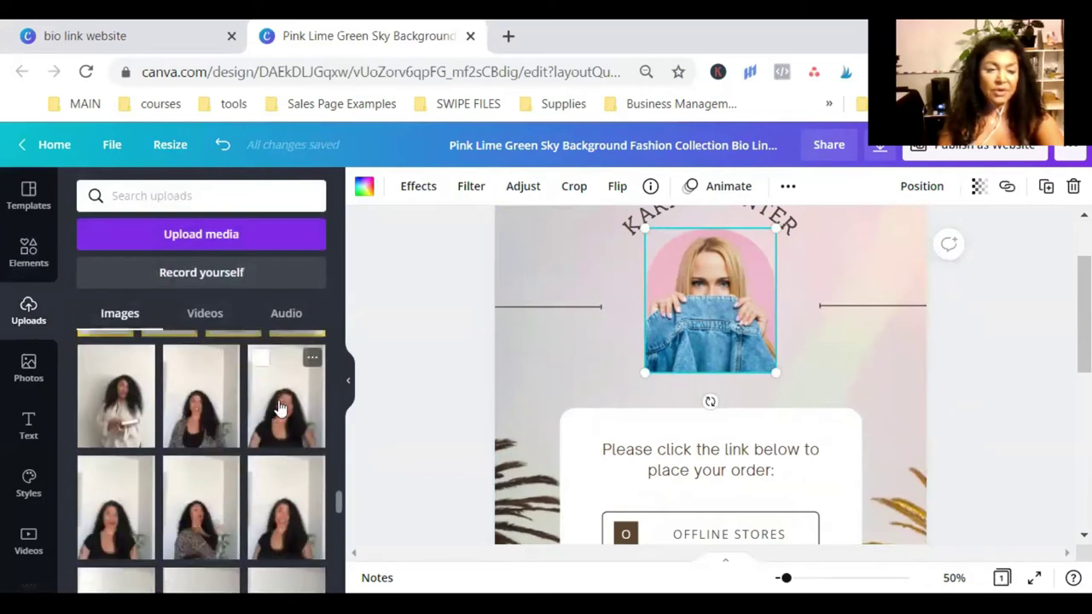
pyautogui.click(265, 397)
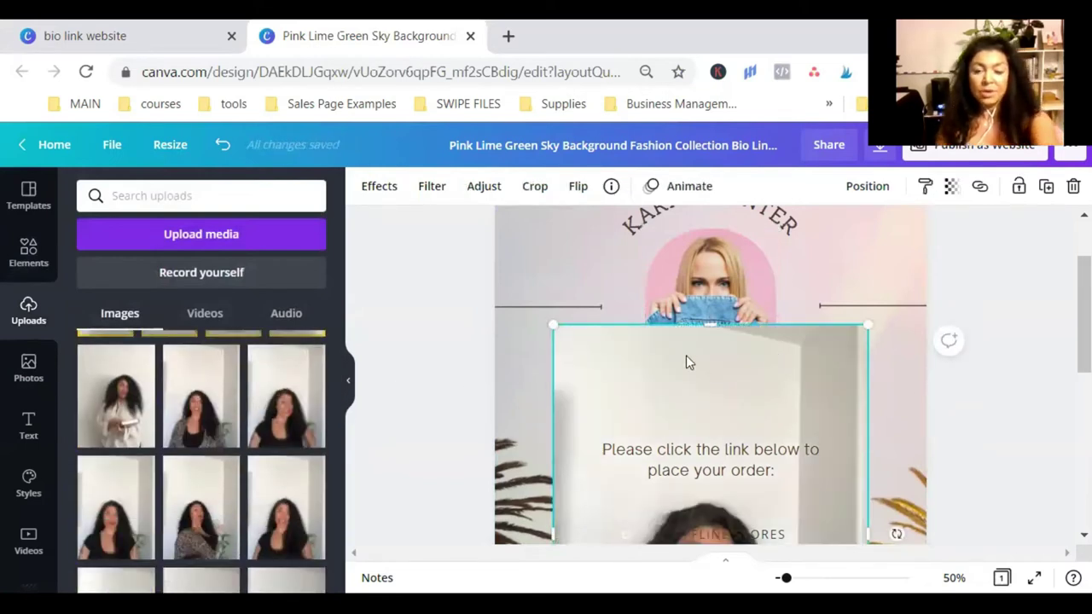
pyautogui.click(222, 144)
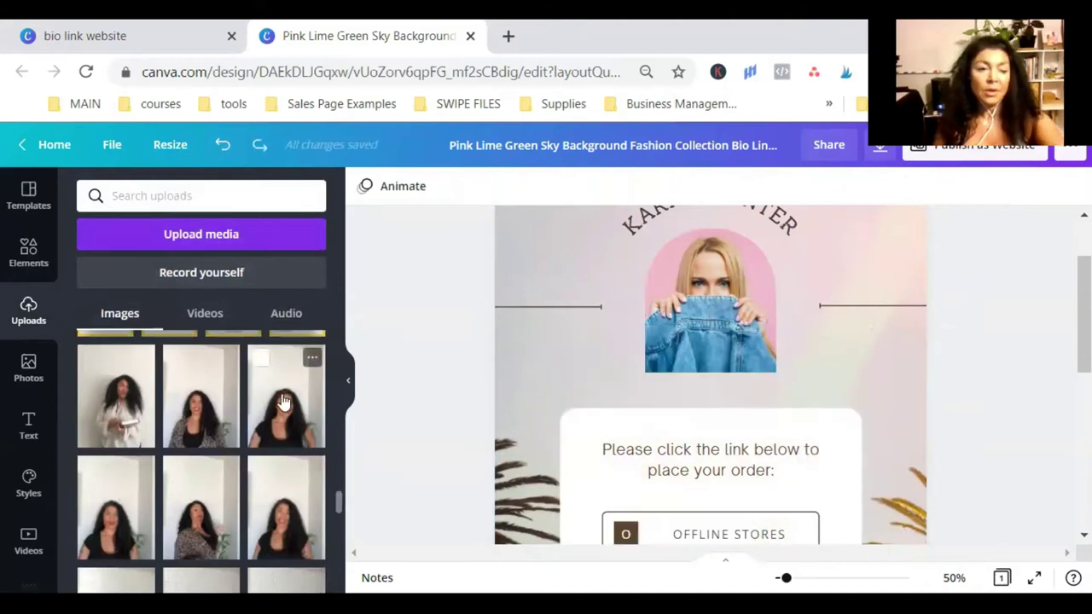
pyautogui.doubleClick(706, 288)
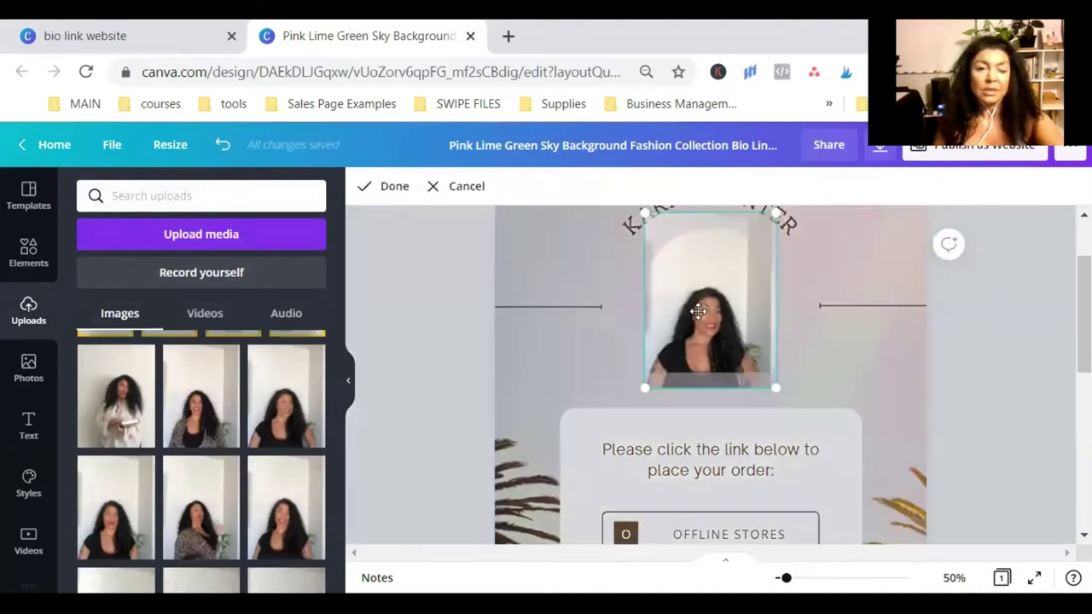
pyautogui.click(840, 353)
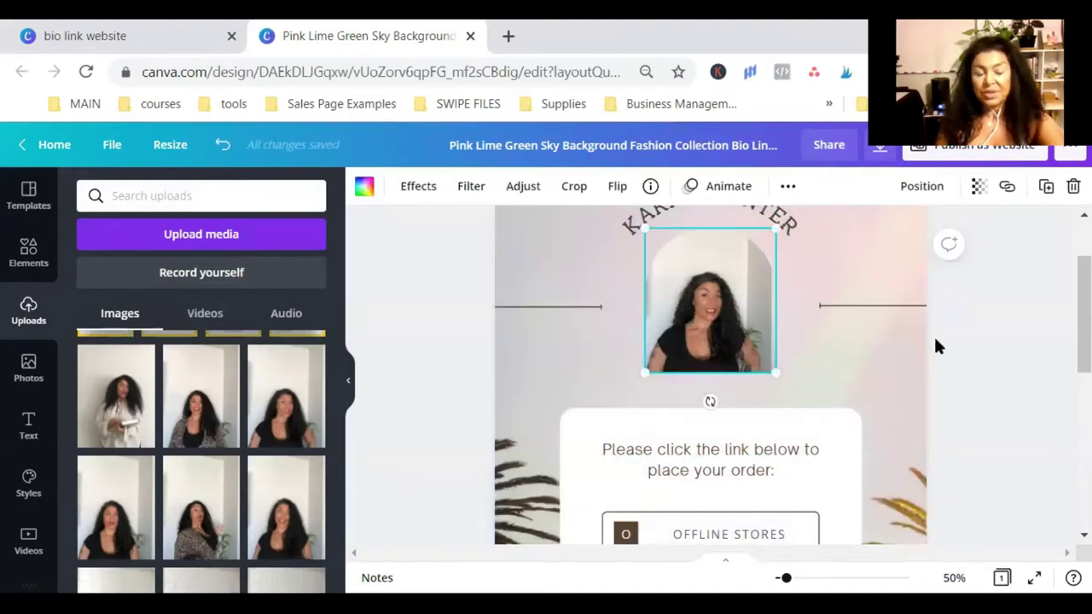
# Step: Delete the order-instruction text block
pyautogui.click(798, 470)
pyautogui.click(797, 472)
pyautogui.press('BackSpace')
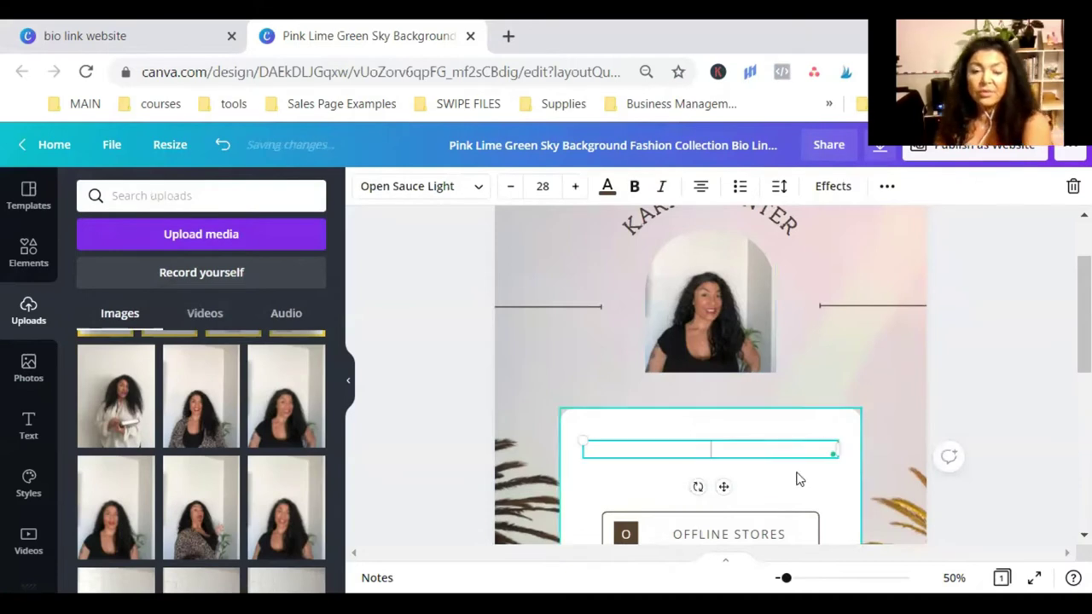
pyautogui.scroll(-2, 862, 385)
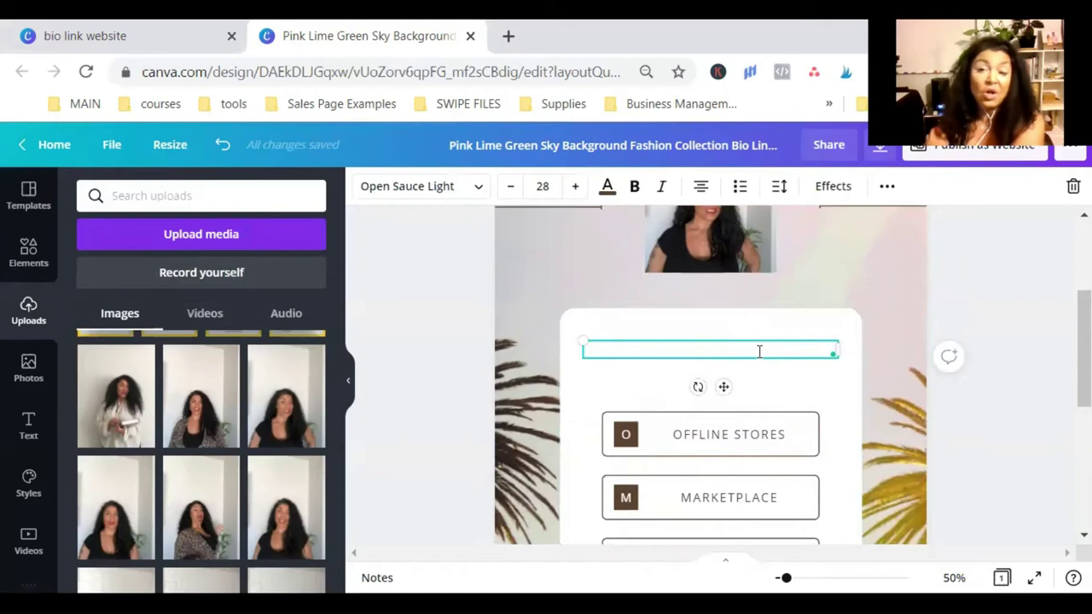
# Step: Rename OFFLINE STORES to FREE COURSE with letter F, and MARKETPLACE to WORKSHOP GROUP
pyautogui.click(779, 439)
pyautogui.doubleClick(782, 440)
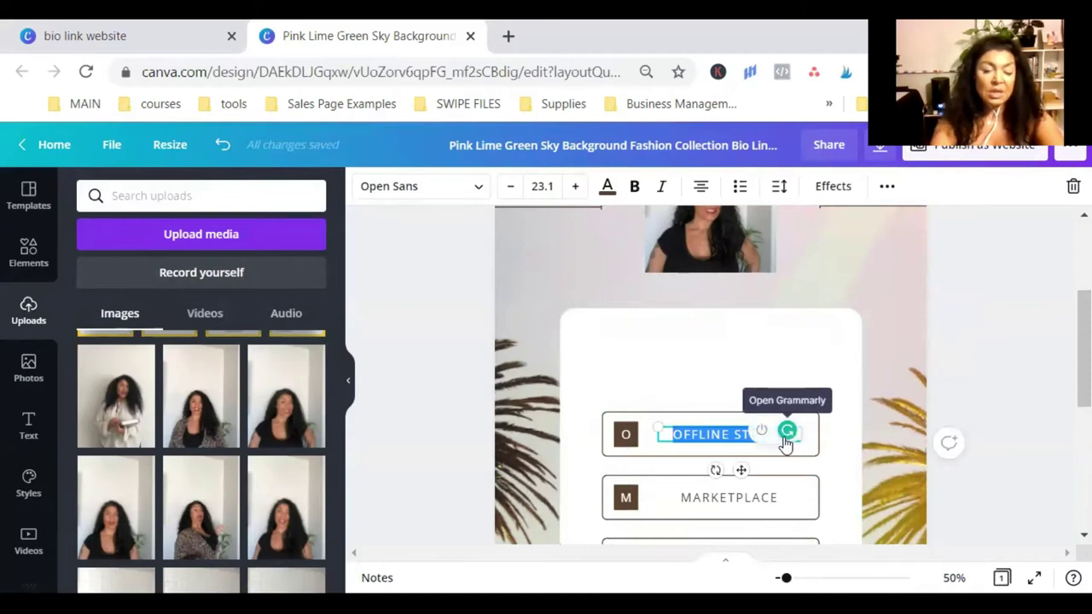
pyautogui.write('FREE CO')
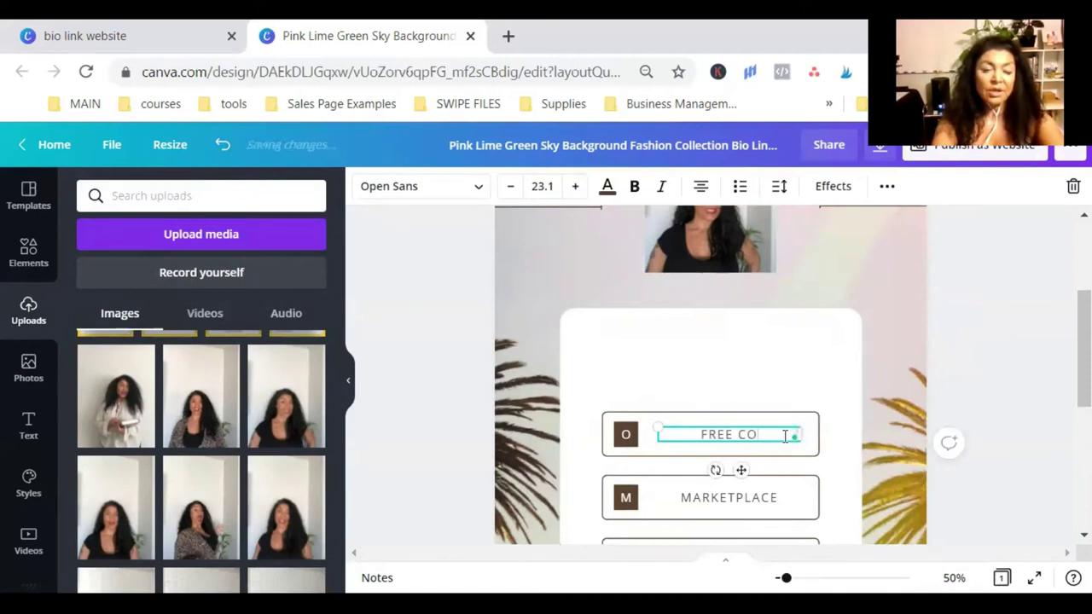
pyautogui.write('URSE')
pyautogui.click(623, 432)
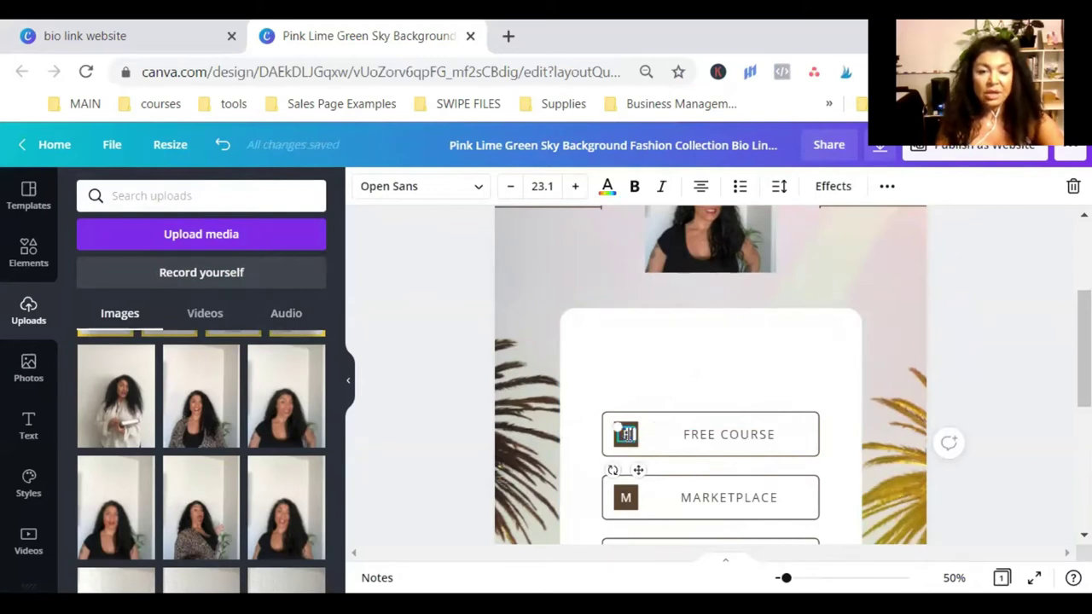
pyautogui.write('F')
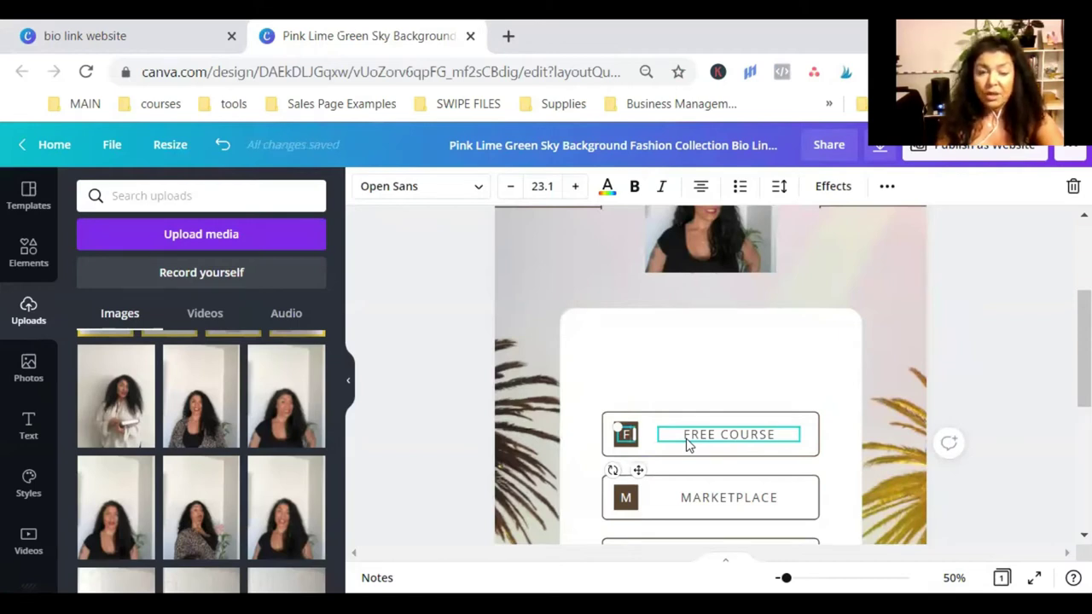
pyautogui.doubleClick(712, 497)
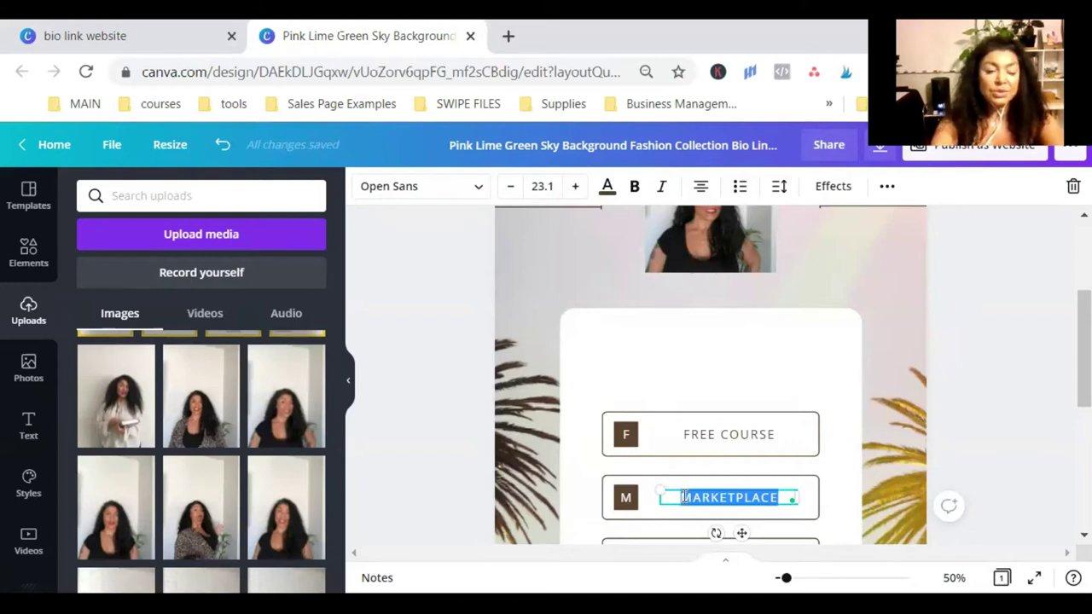
pyautogui.write('WOR')
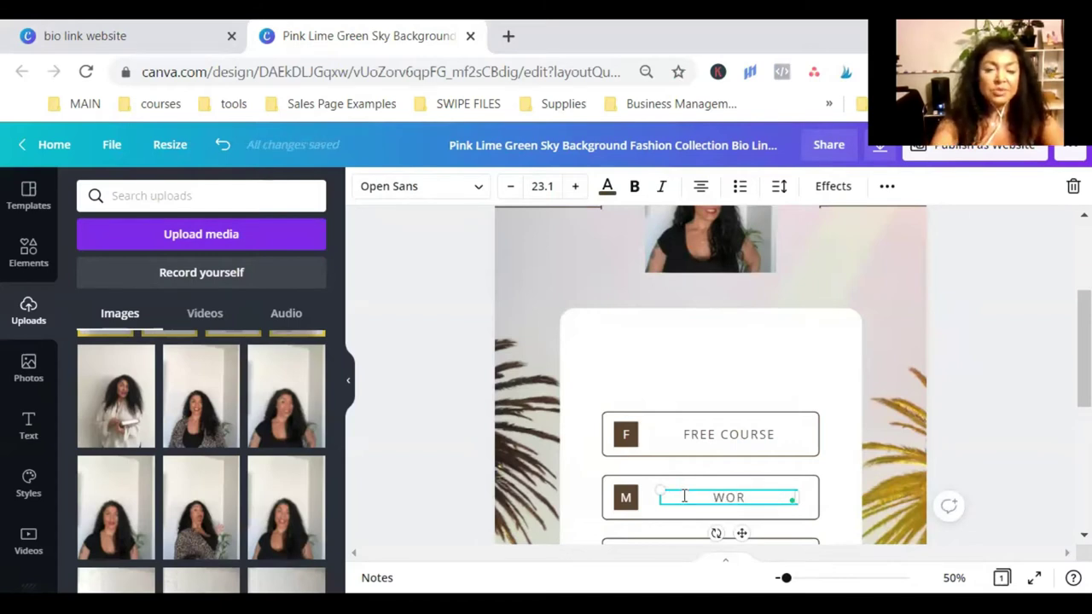
pyautogui.write('KSHOP')
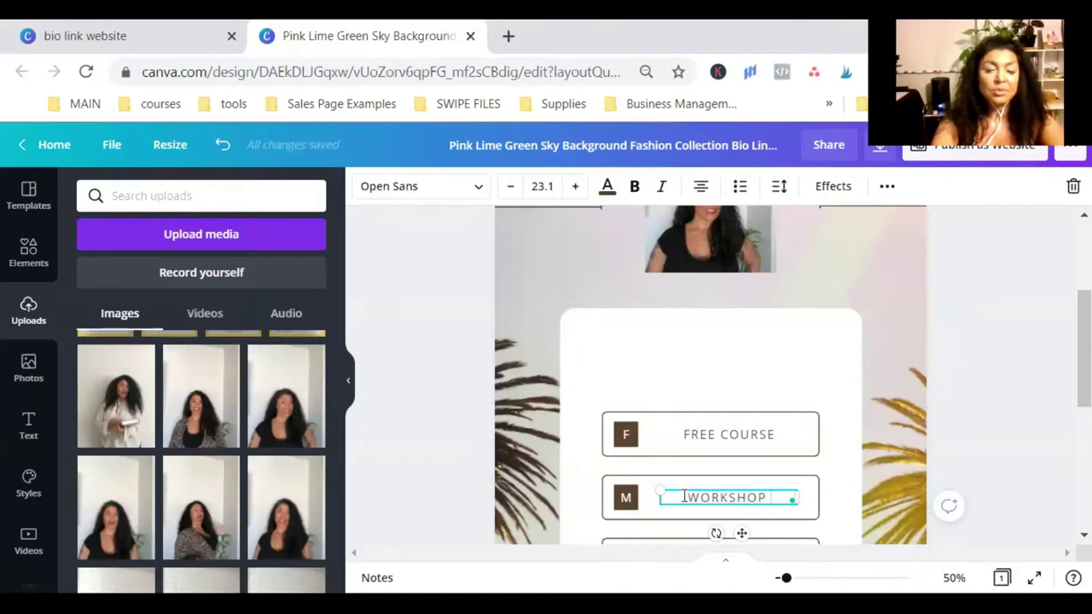
pyautogui.write(' GROUP')
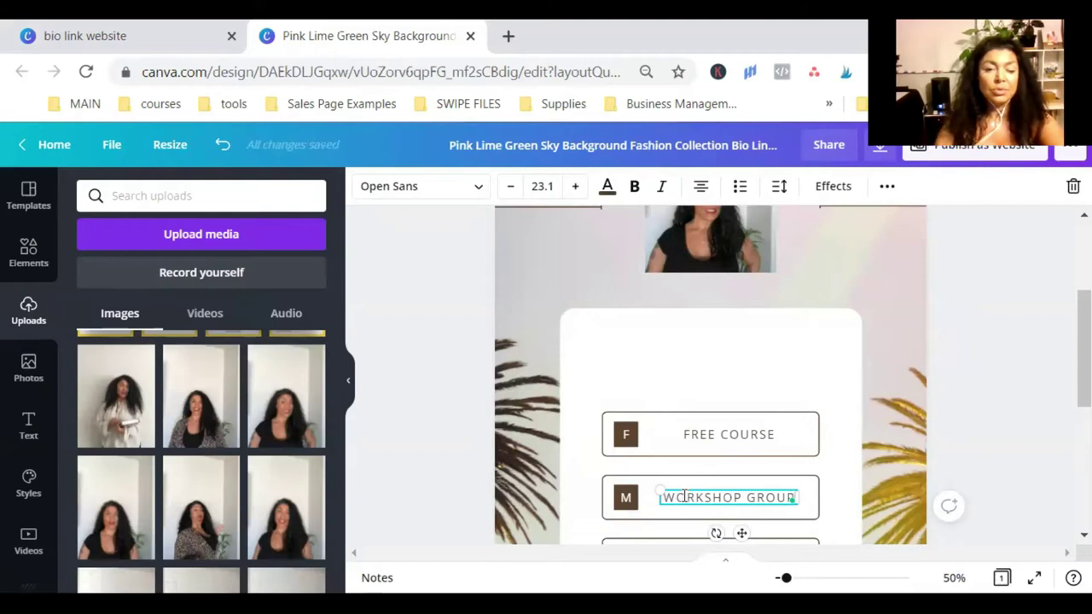
# Step: Change the WORKSHOP GROUP button's letter from M to W
pyautogui.click(853, 515)
pyautogui.scroll(-1, 700, 458)
pyautogui.click(626, 397)
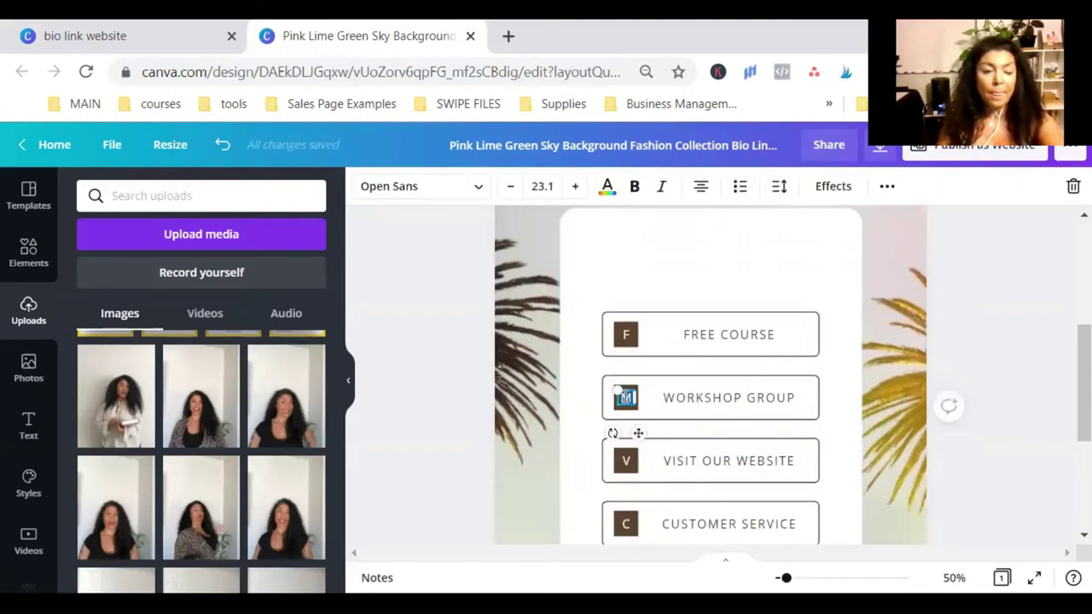
pyautogui.write('W')
pyautogui.click(802, 420)
pyautogui.scroll(-1, 822, 417)
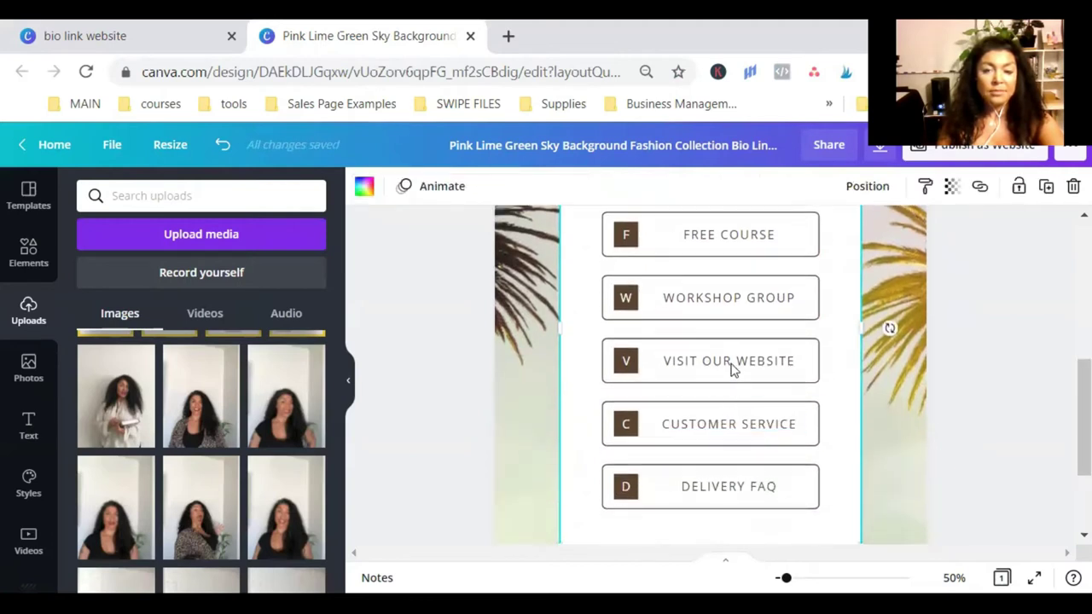
pyautogui.click(731, 369)
pyautogui.click(731, 368)
pyautogui.click(833, 399)
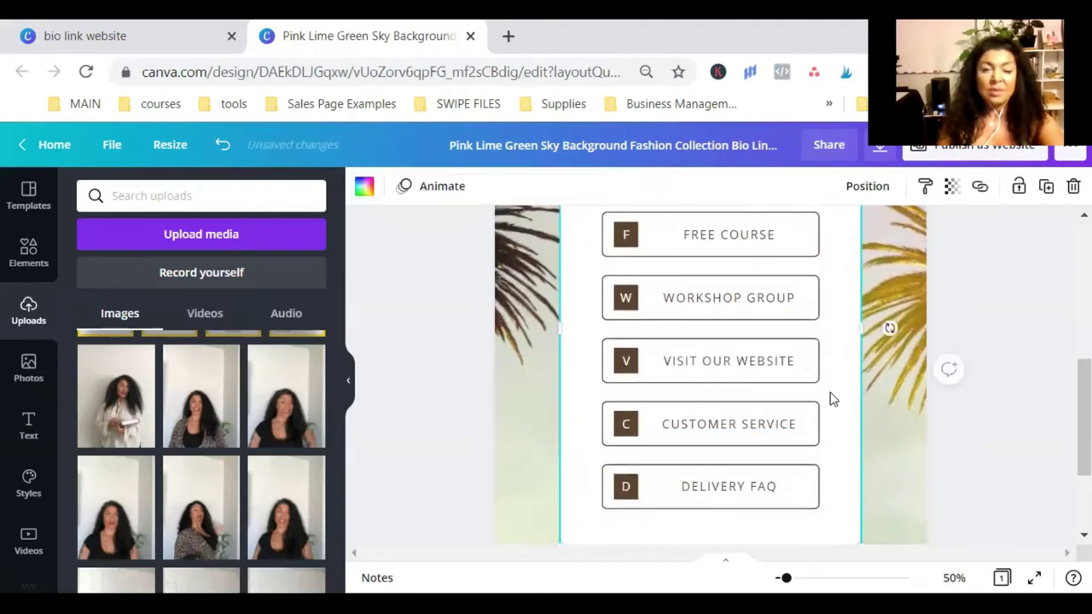
# Step: Rename CUSTOMER SERVICE to YOUTUBE CHANNEL with letter Y
pyautogui.doubleClick(762, 424)
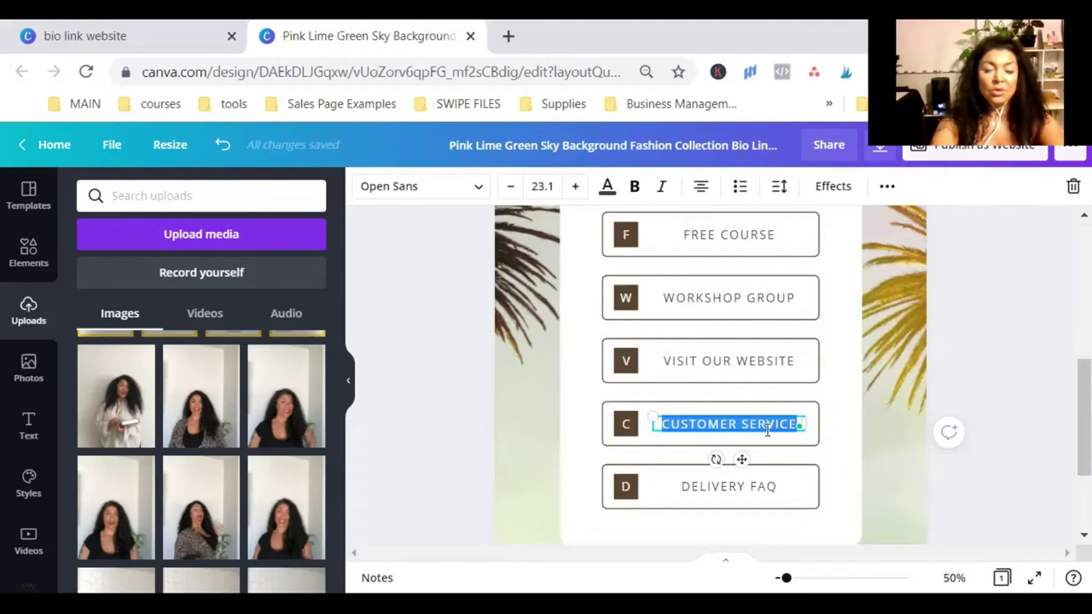
pyautogui.write('YOTU')
pyautogui.press('BackSpace')
pyautogui.press('BackSpace')
pyautogui.write('UTUBE')
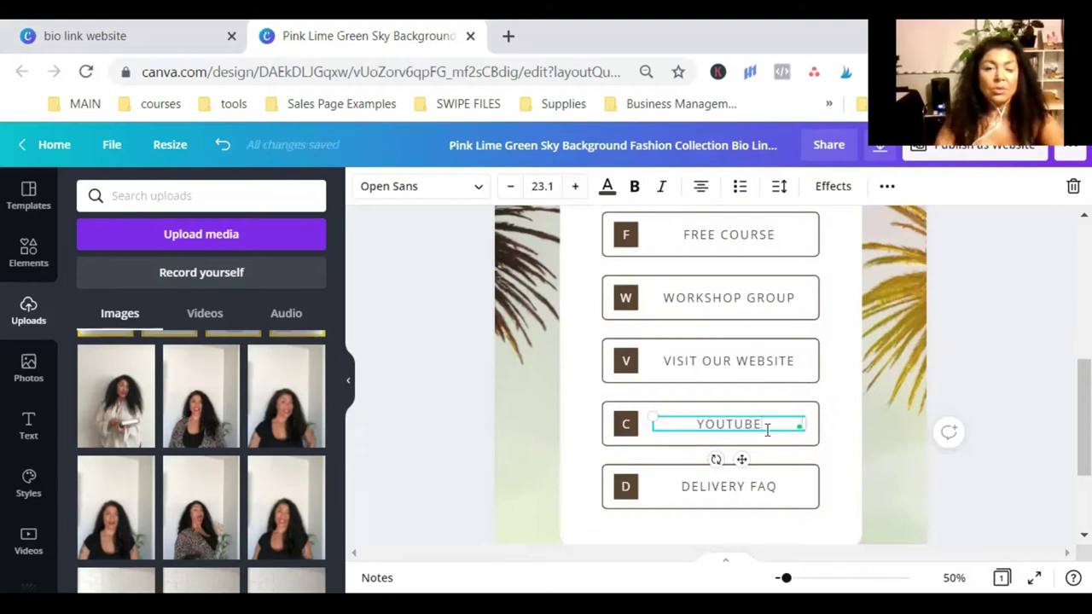
pyautogui.write(' CHANNEL')
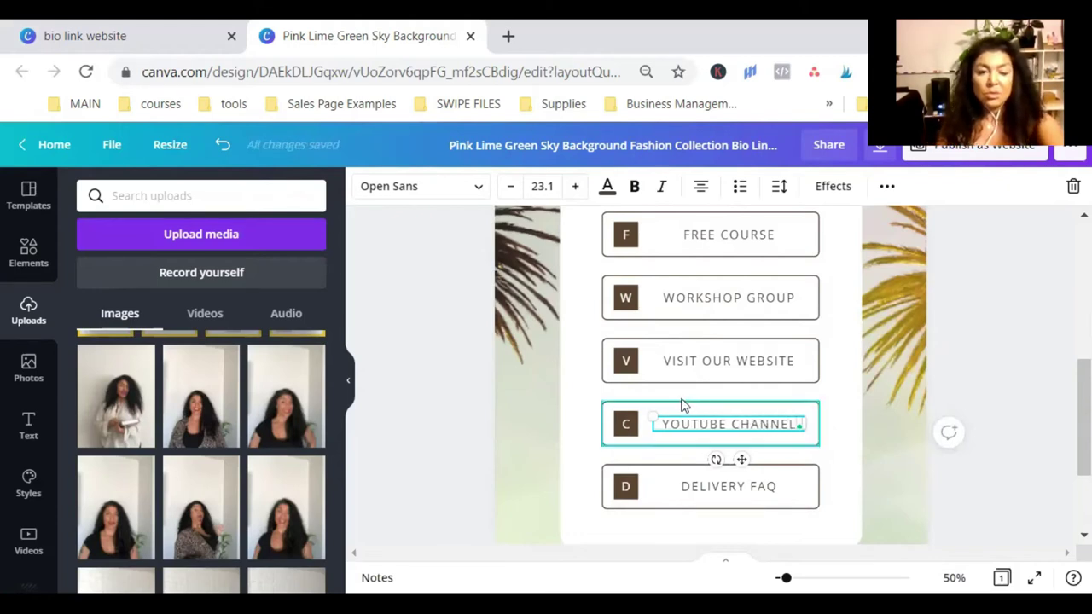
pyautogui.doubleClick(625, 424)
pyautogui.write('Y')
# Step: Rename DELIVERY FAQ to SCHEDULE A CALL with letter S
pyautogui.click(713, 483)
pyautogui.doubleClick(713, 483)
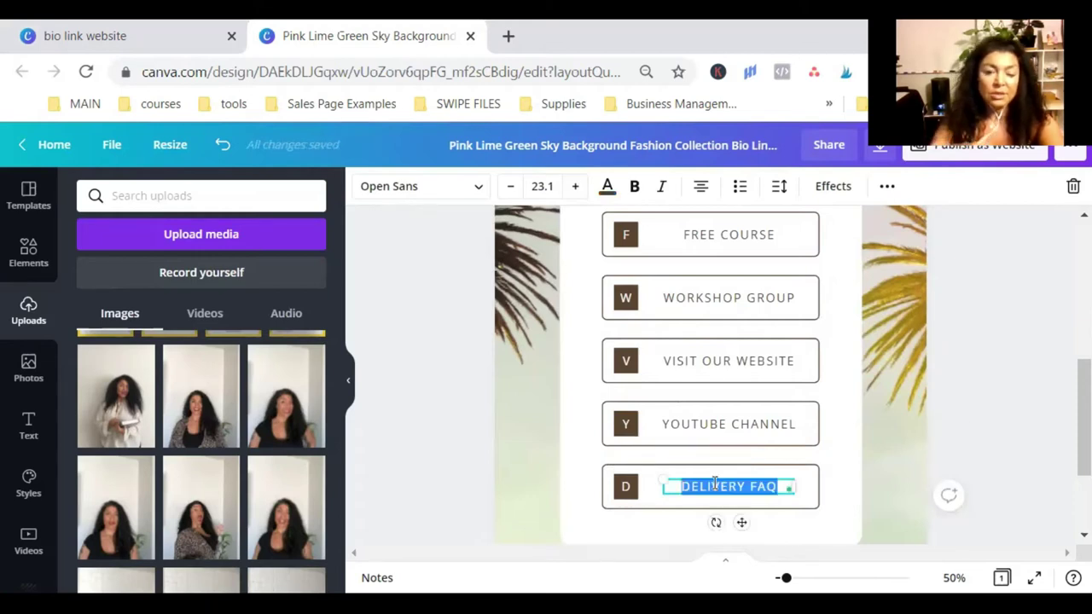
pyautogui.write('CONTACT')
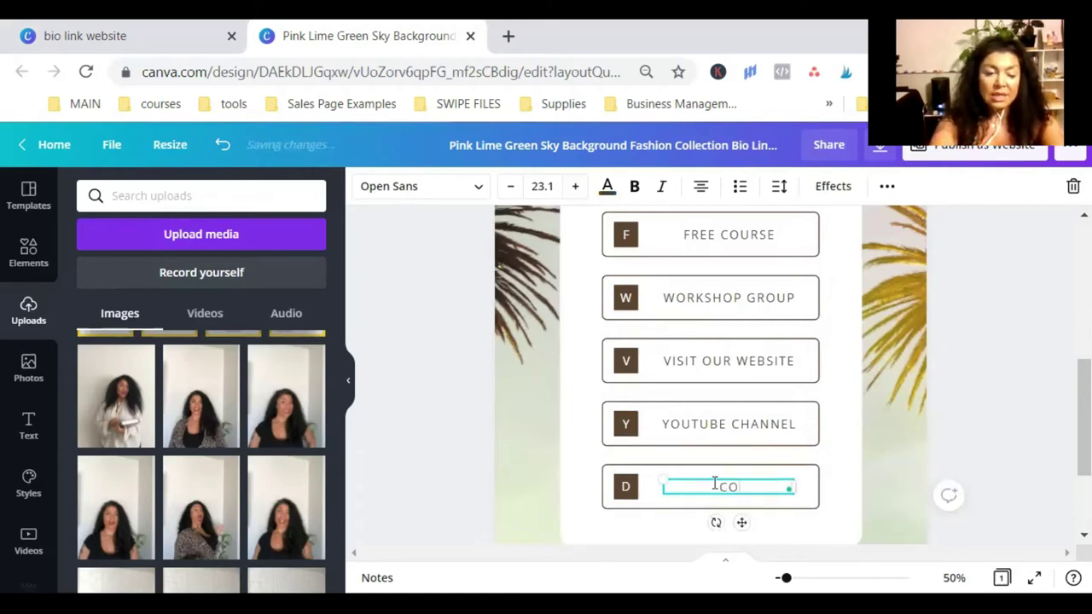
pyautogui.press('BackSpace')
pyautogui.press('BackSpace')
pyautogui.press('BackSpace')
pyautogui.press('BackSpace')
pyautogui.press('BackSpace')
pyautogui.press('BackSpace')
pyautogui.press('BackSpace')
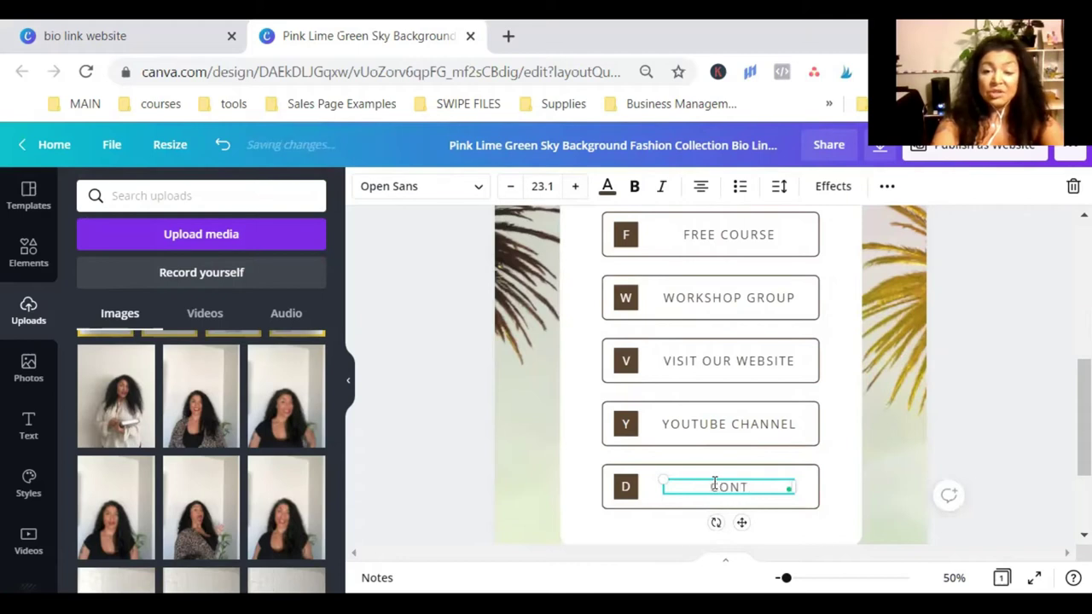
pyautogui.write('SCHEDULE')
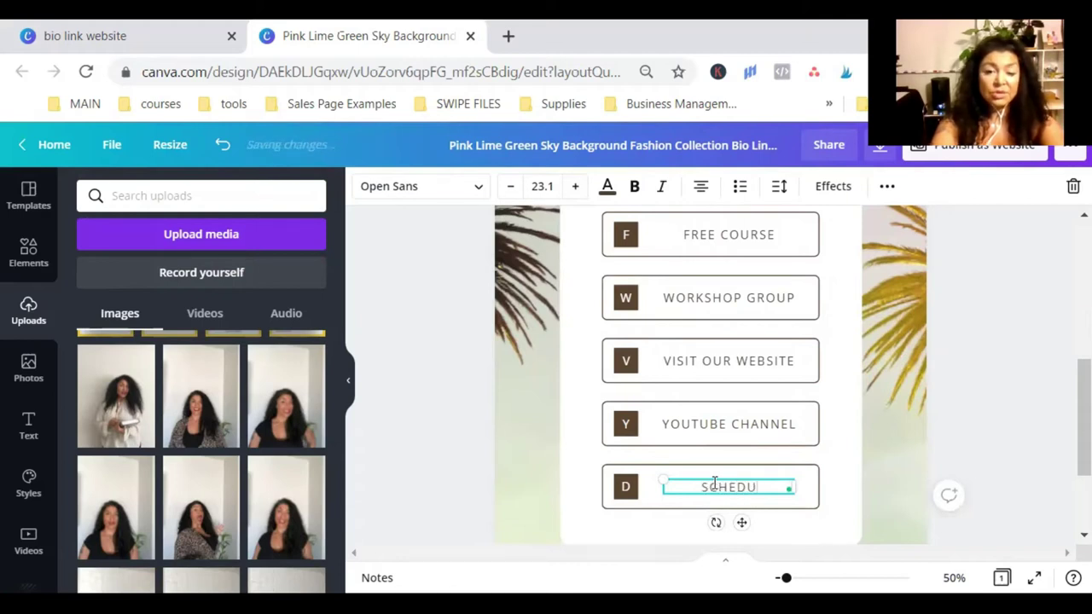
pyautogui.press('BackSpace')
pyautogui.press('BackSpace')
pyautogui.write('LE A')
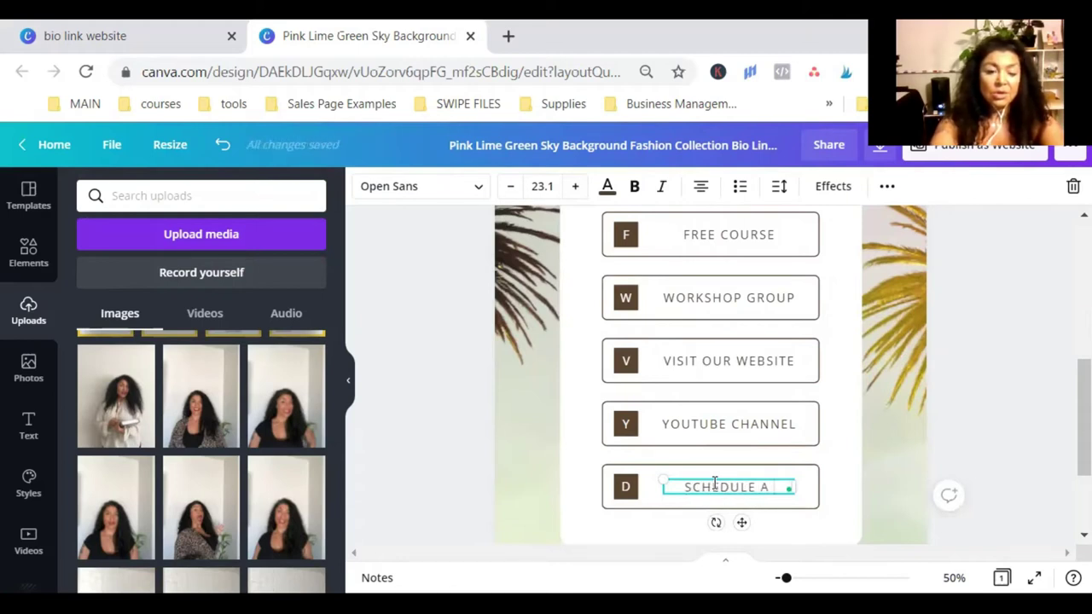
pyautogui.write(' CALL')
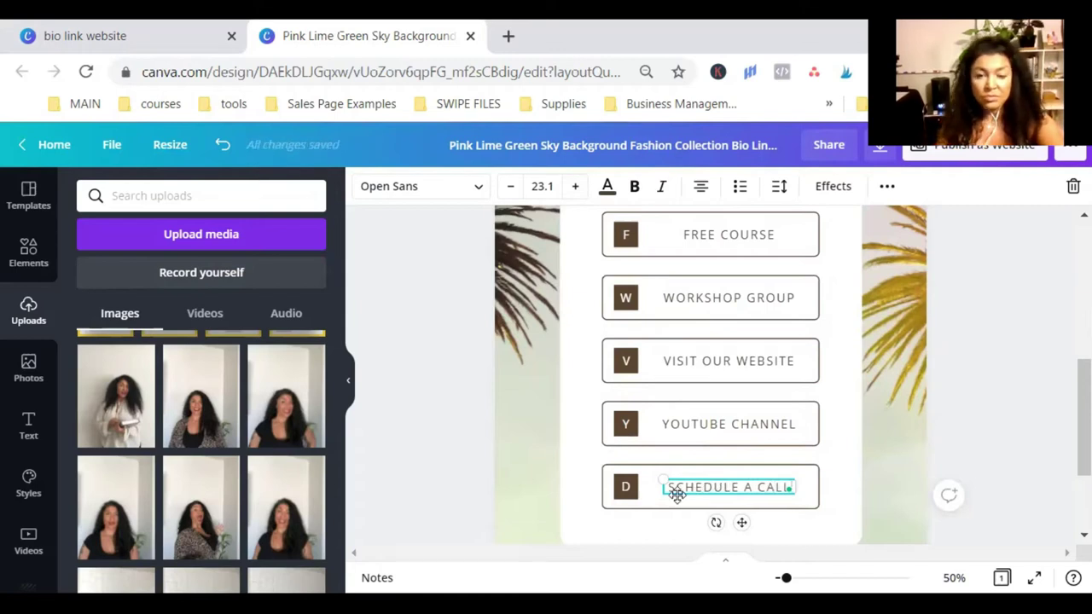
pyautogui.doubleClick(627, 488)
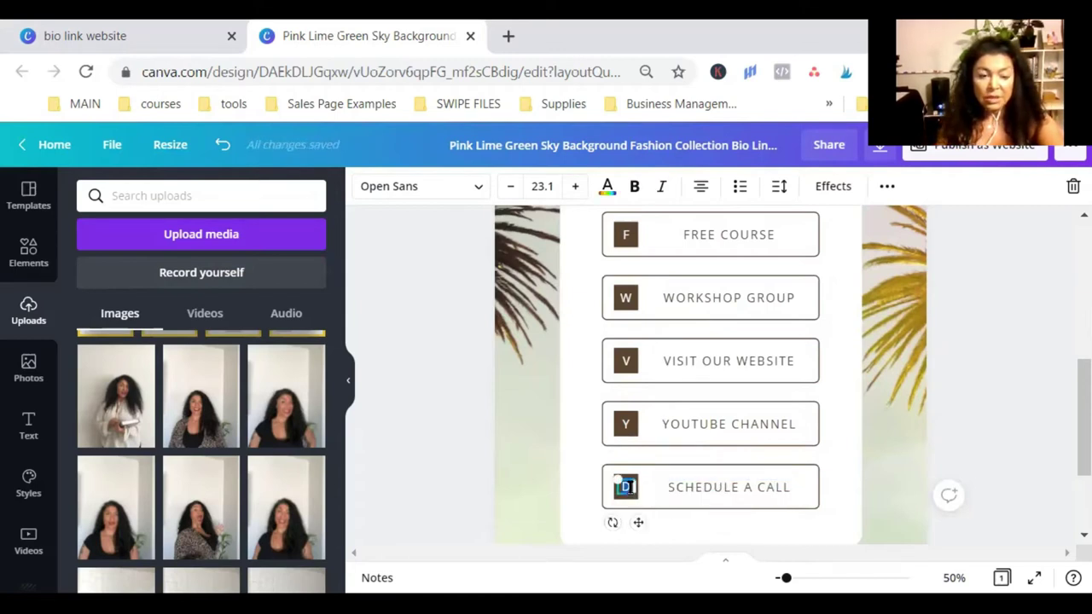
pyautogui.write('S')
pyautogui.click(843, 435)
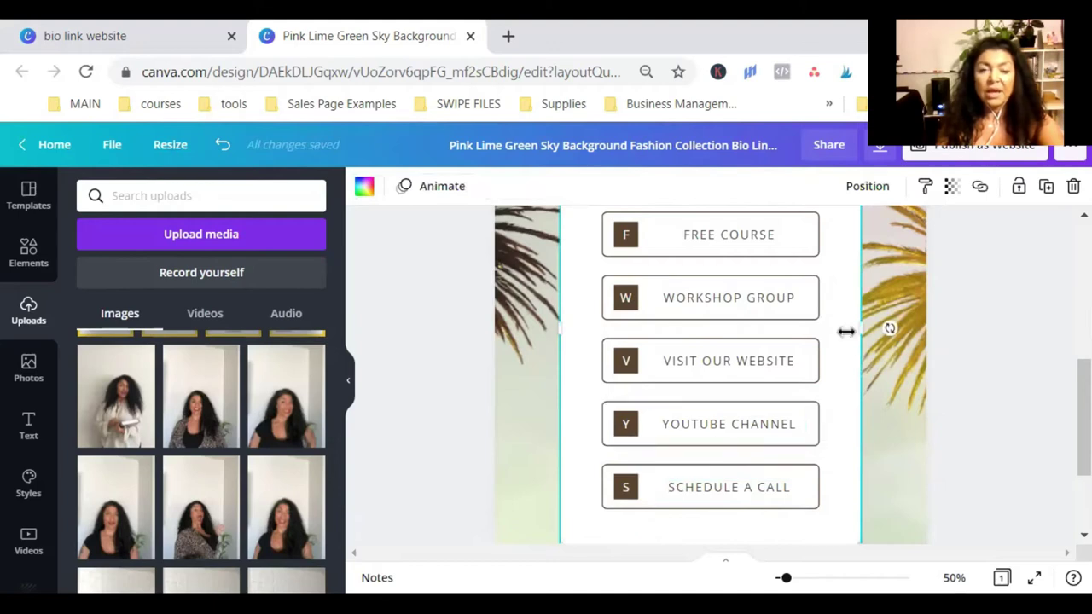
# Step: Replace reallygreatsite in the footer web address with karmadna
pyautogui.scroll(-3, 709, 367)
pyautogui.click(714, 437)
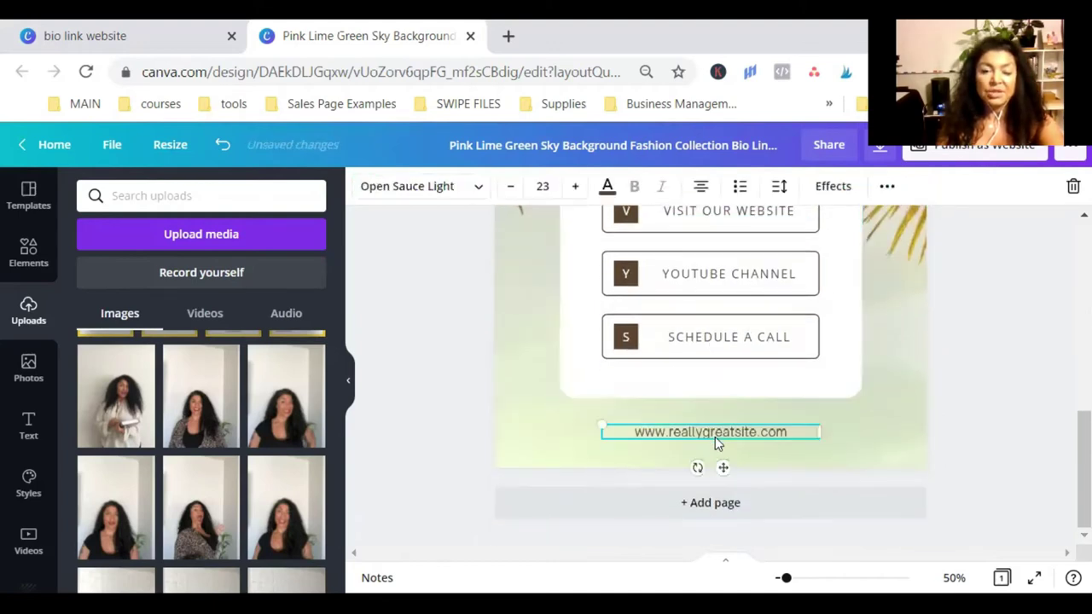
pyautogui.click(715, 437)
pyautogui.click(783, 433)
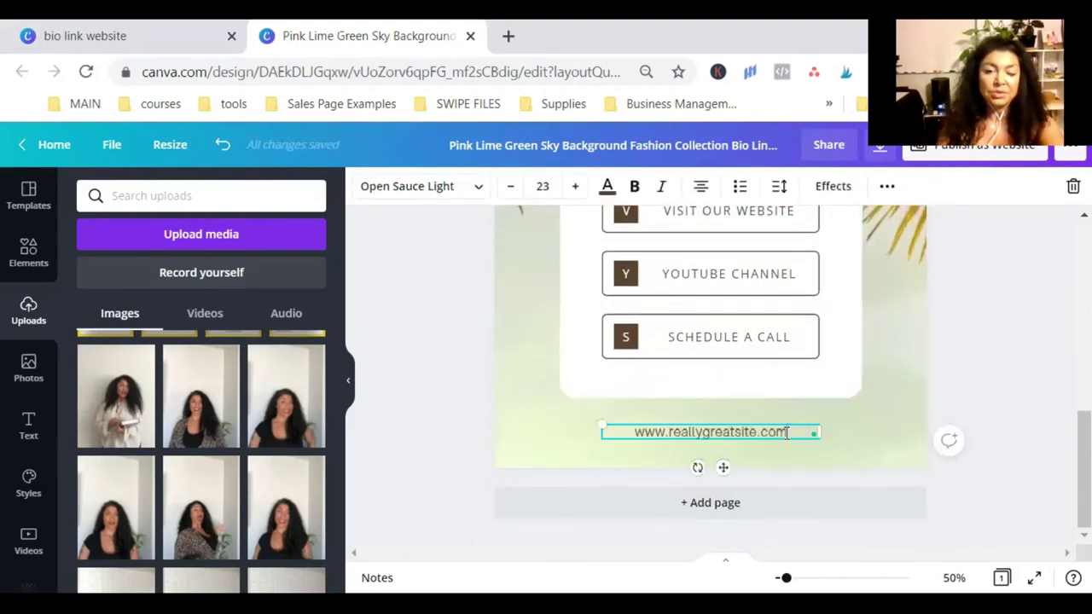
pyautogui.moveTo(756, 432); pyautogui.dragTo(673, 432)
pyautogui.write('KARMADNA')
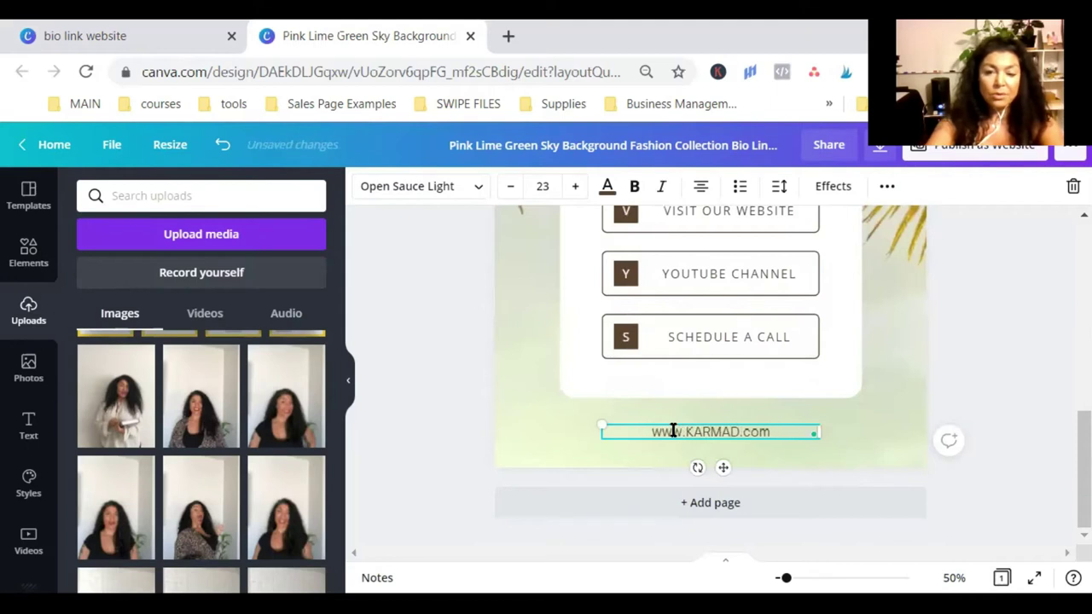
pyautogui.press('BackSpace')
pyautogui.press('BackSpace')
pyautogui.press('BackSpace')
pyautogui.press('BackSpace')
pyautogui.press('BackSpace')
pyautogui.press('BackSpace')
pyautogui.write('kar')
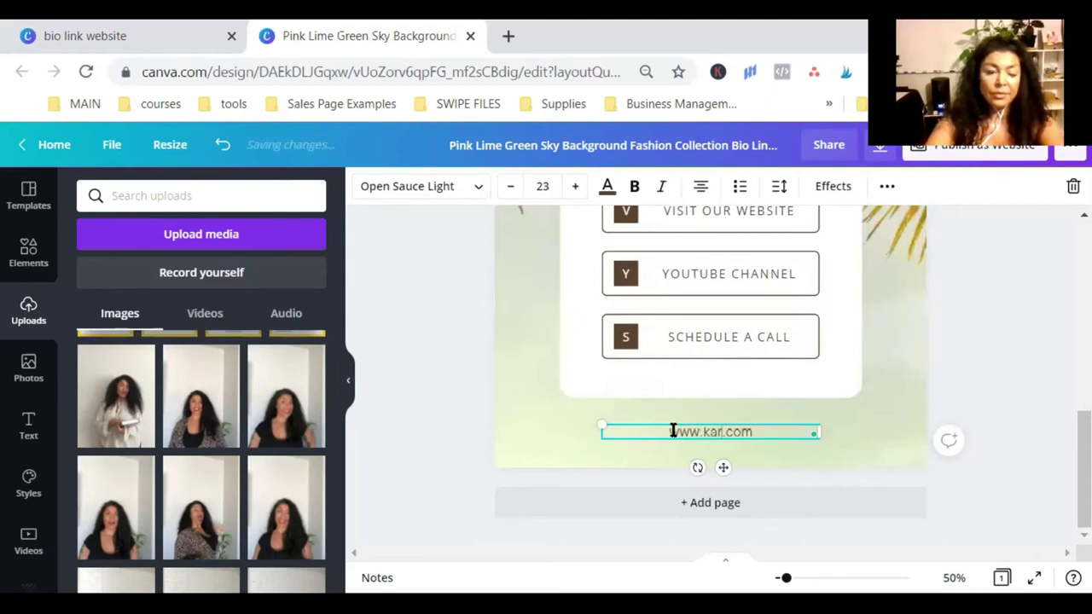
pyautogui.write('madna')
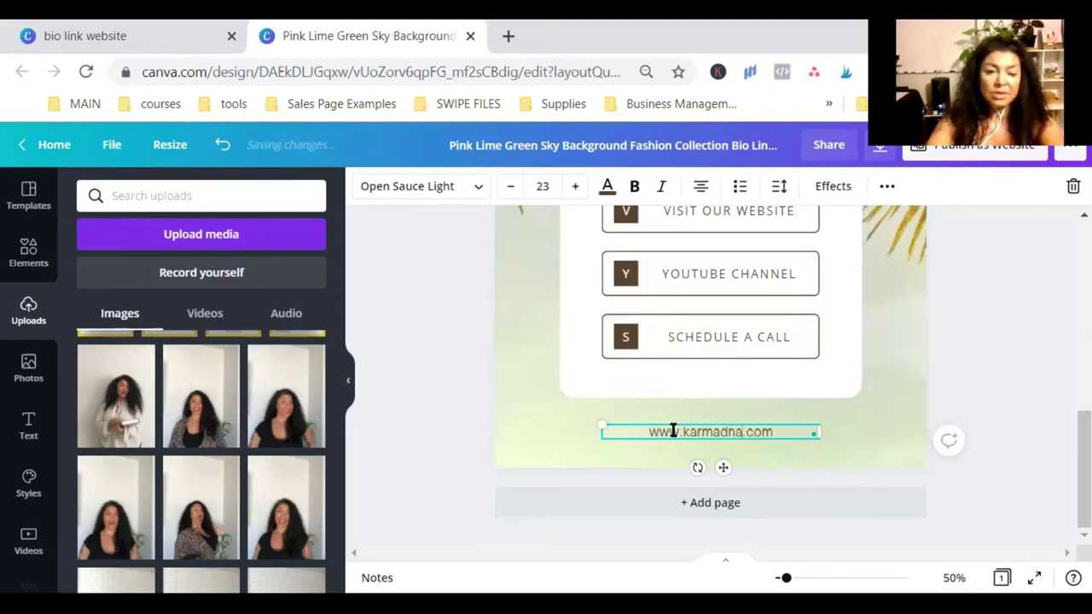
# Step: Add the link karmadna.com/freeoptinpage to the FREE COURSE button label
pyautogui.click(885, 417)
pyautogui.scroll(2, 885, 418)
pyautogui.scroll(5, 885, 418)
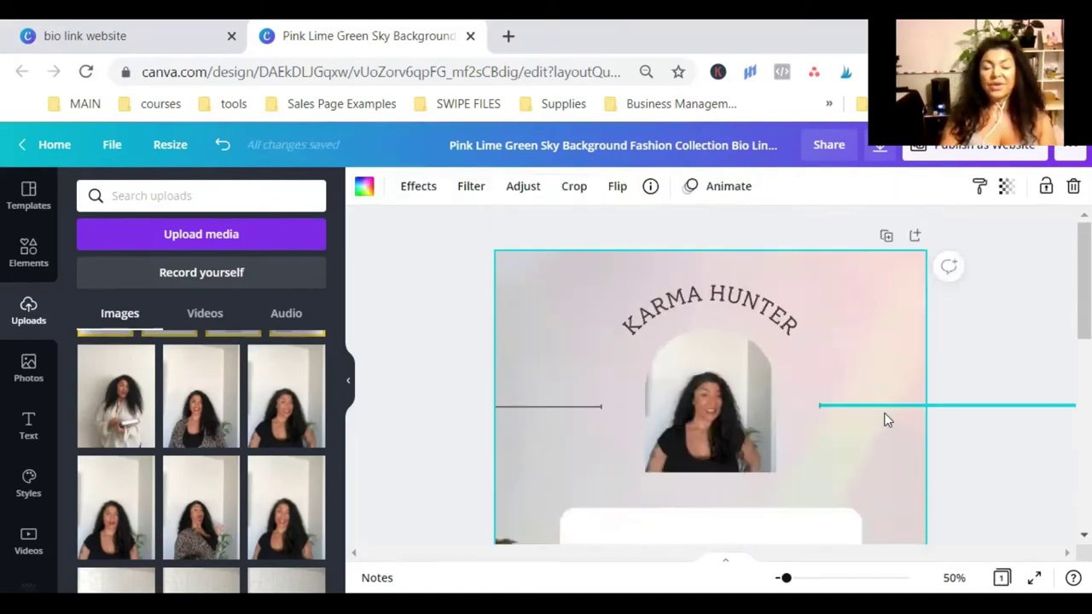
pyautogui.scroll(-4, 885, 419)
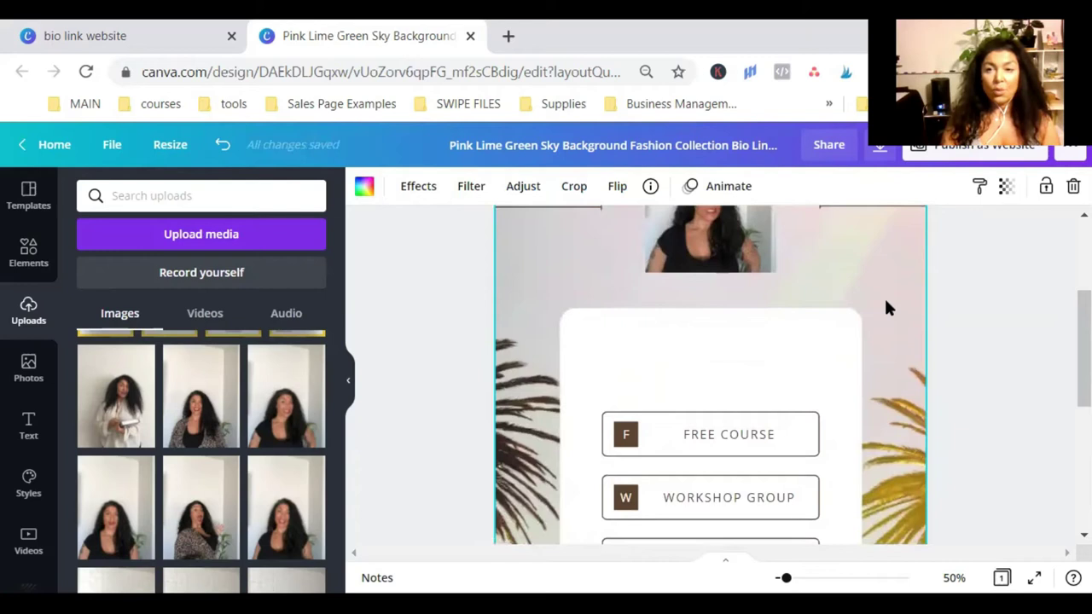
pyautogui.click(785, 442)
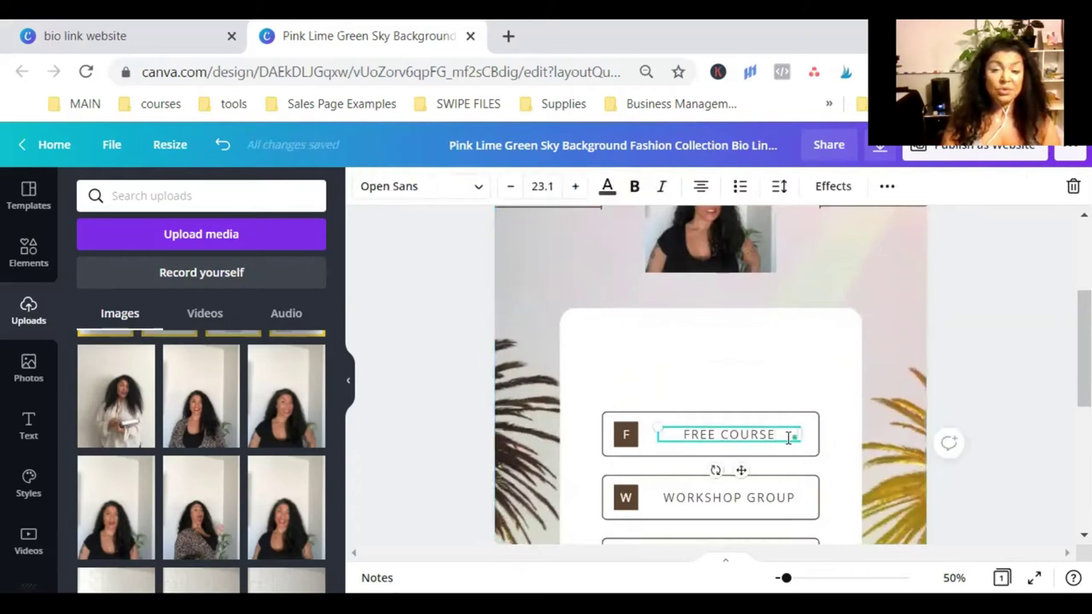
pyautogui.moveTo(784, 433); pyautogui.dragTo(653, 444)
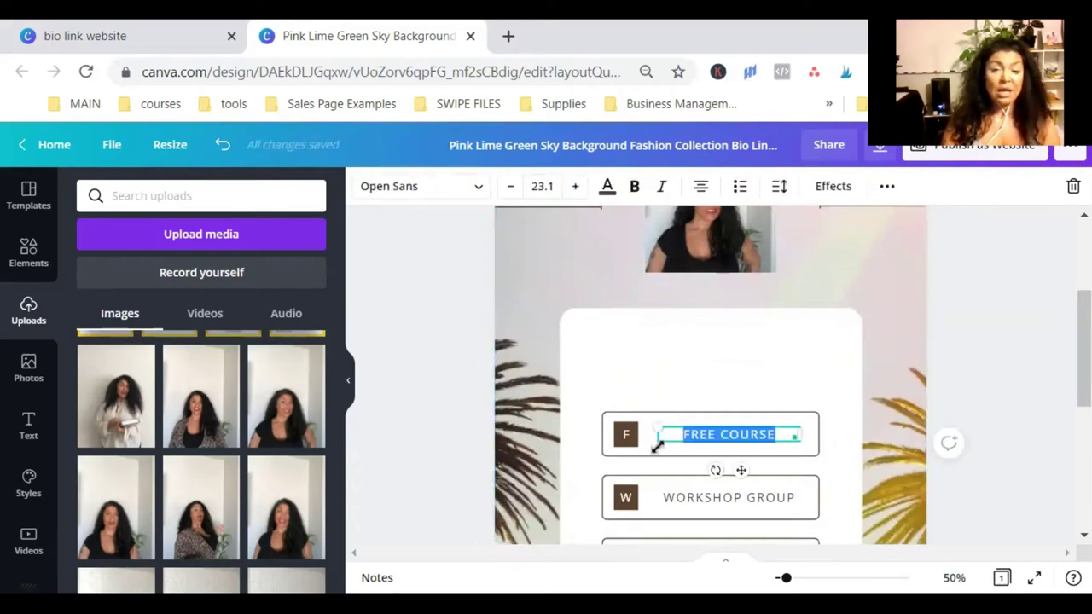
pyautogui.click(888, 188)
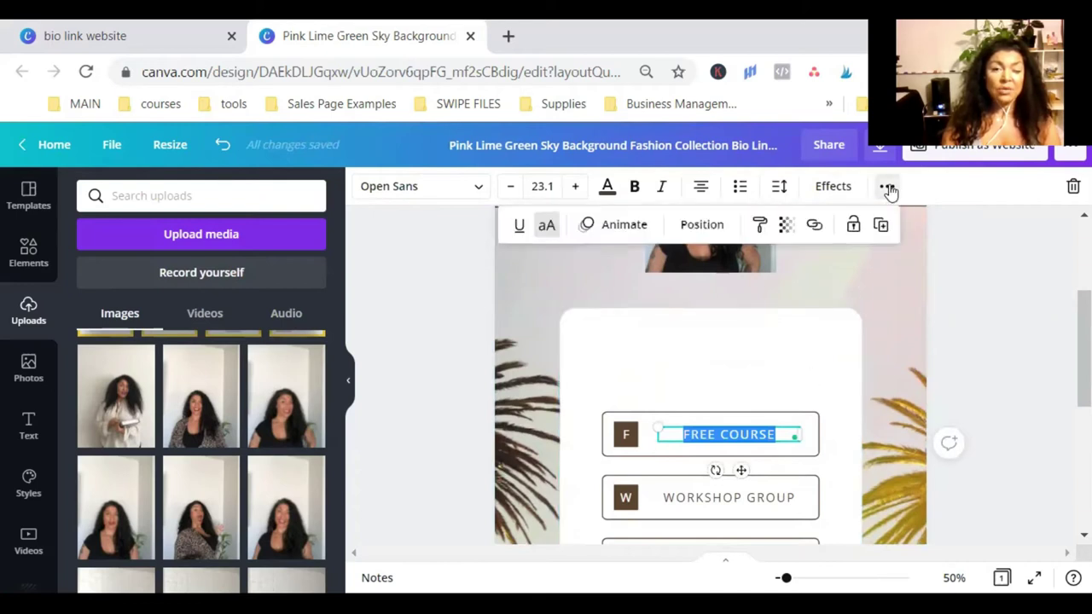
pyautogui.click(815, 230)
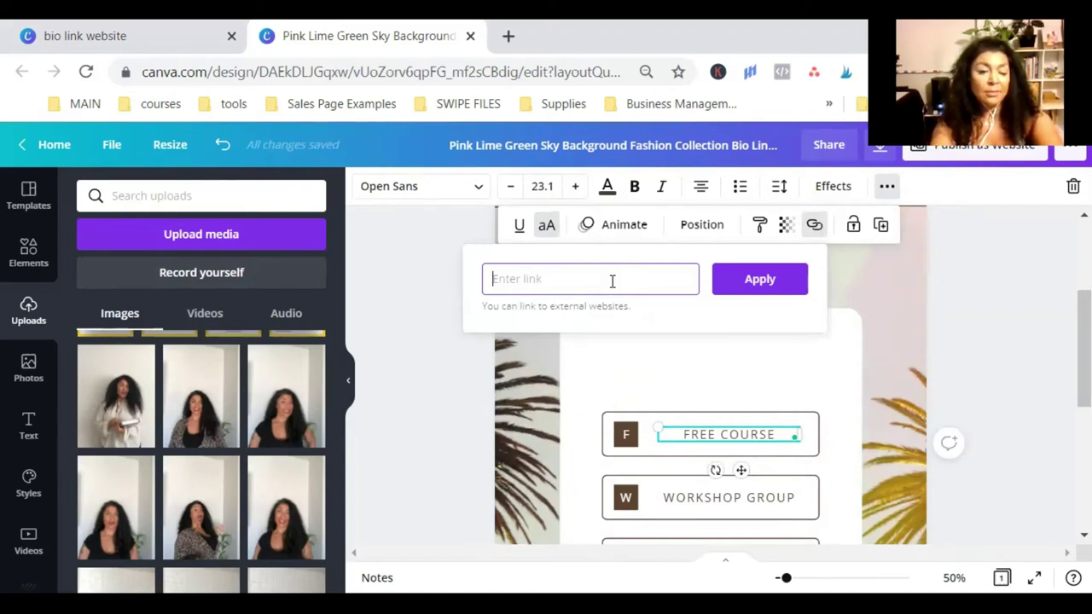
pyautogui.write('karmadna')
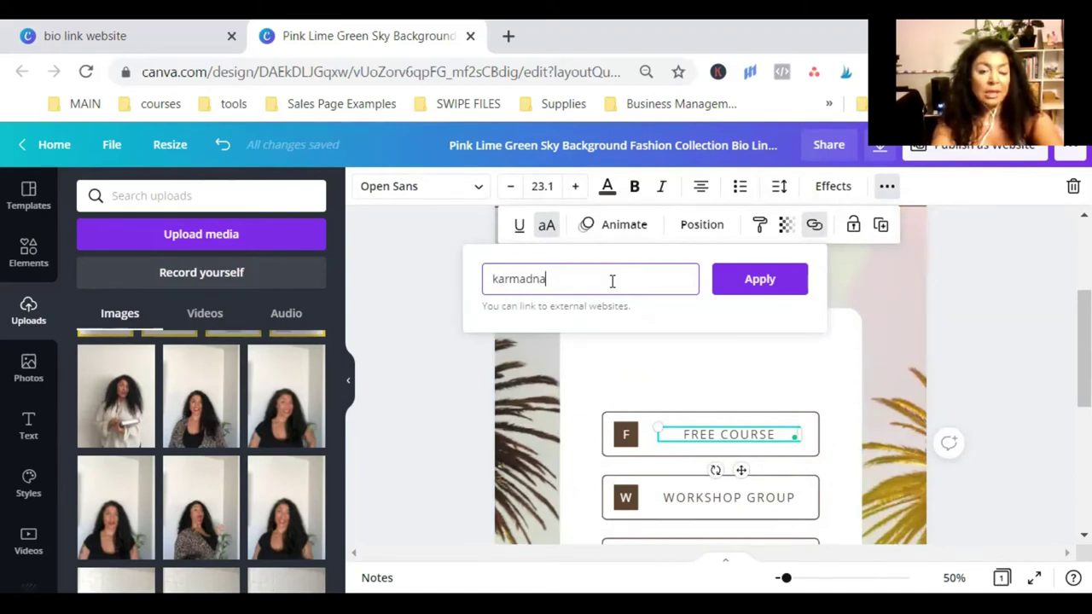
pyautogui.write('.com/freeoptinpa')
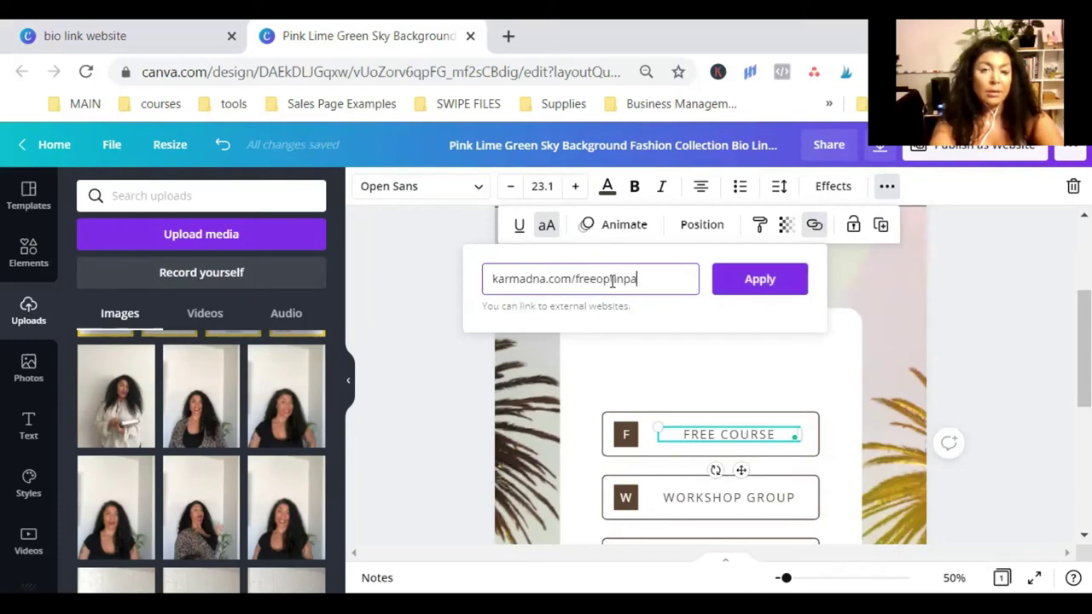
pyautogui.write('ge')
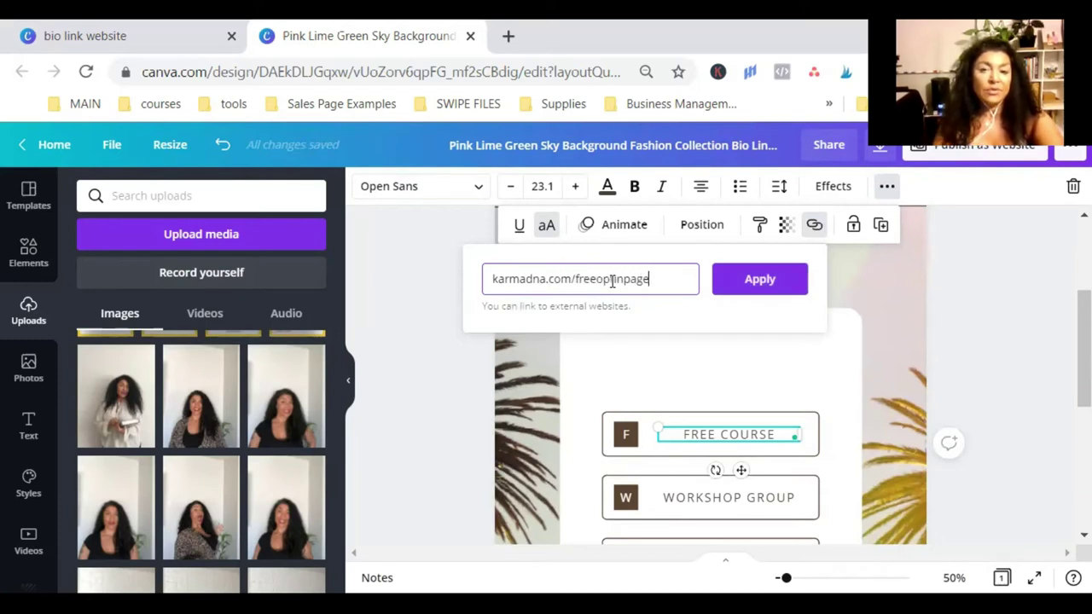
pyautogui.click(759, 280)
# Step: Link the WORKSHOP GROUP label to facbbook.com/groups/workshopkarmadna
pyautogui.scroll(-2, 754, 429)
pyautogui.click(713, 398)
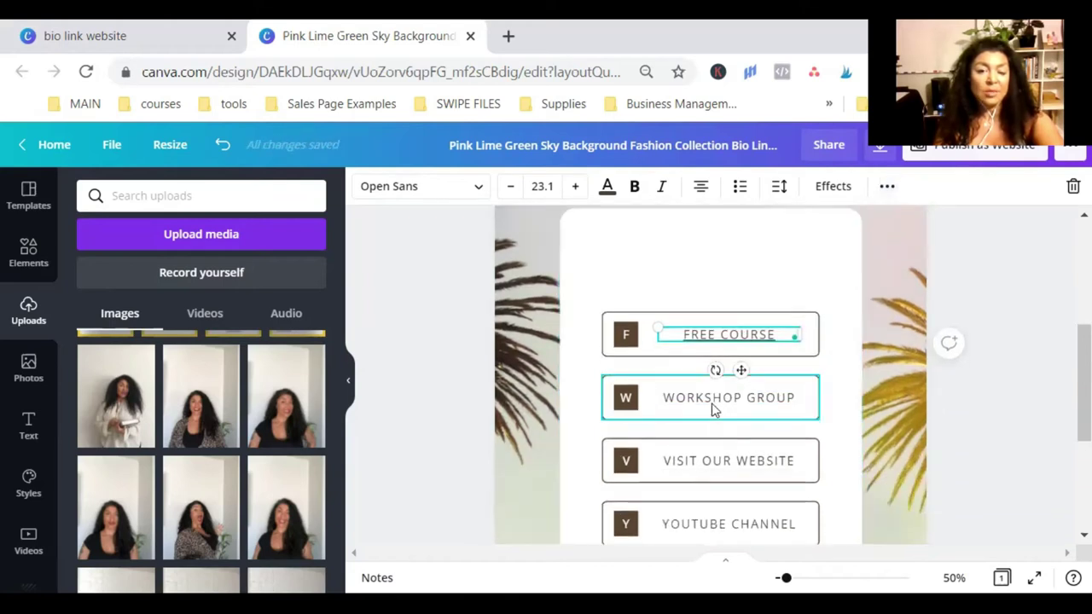
pyautogui.click(714, 398)
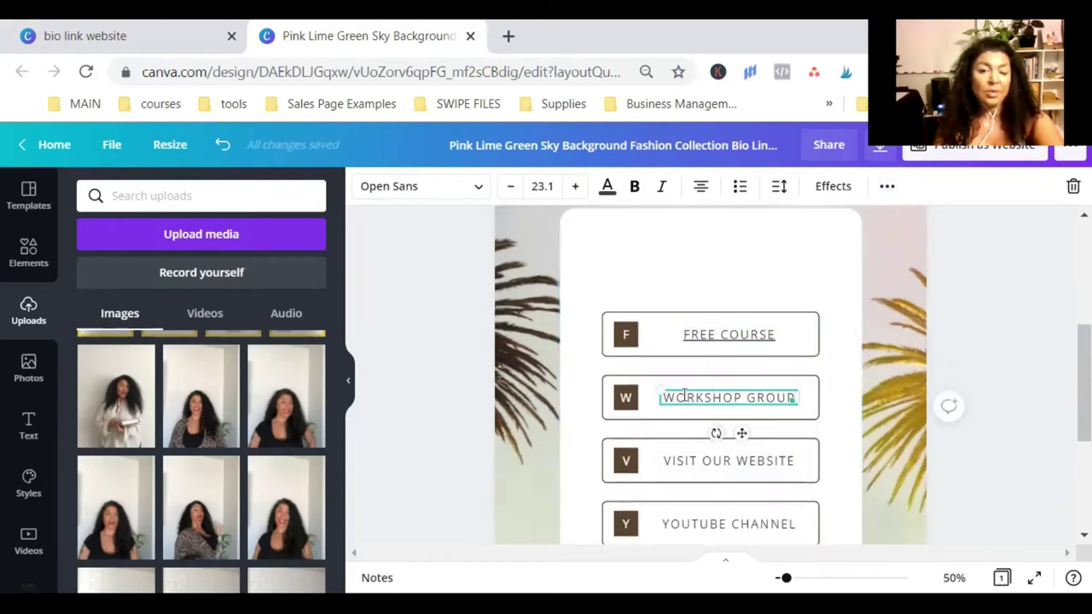
pyautogui.moveTo(687, 397); pyautogui.dragTo(705, 398)
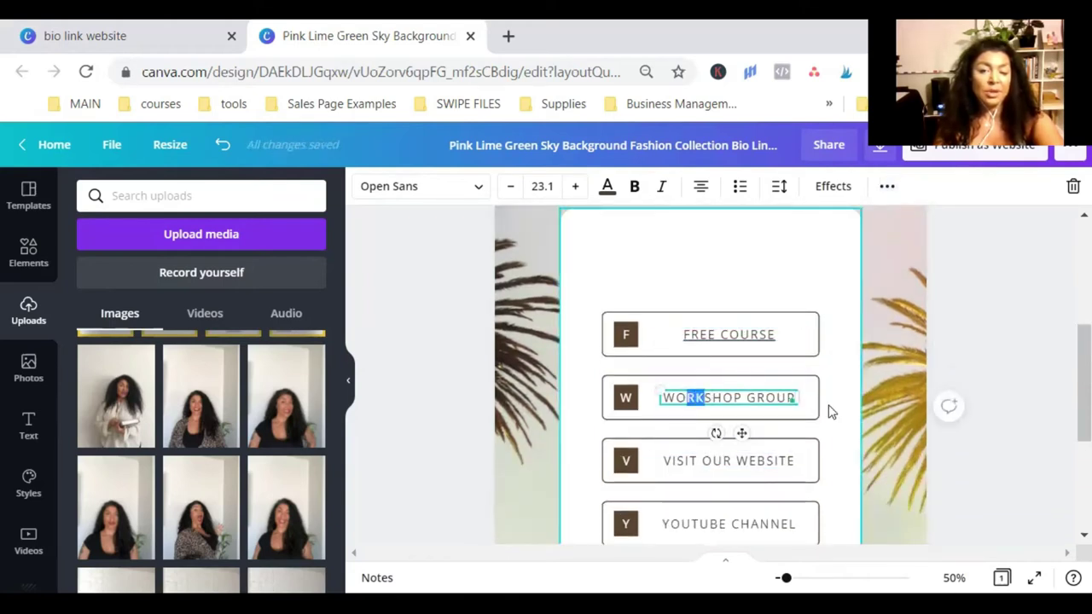
pyautogui.click(722, 395)
pyautogui.moveTo(665, 398); pyautogui.dragTo(794, 410)
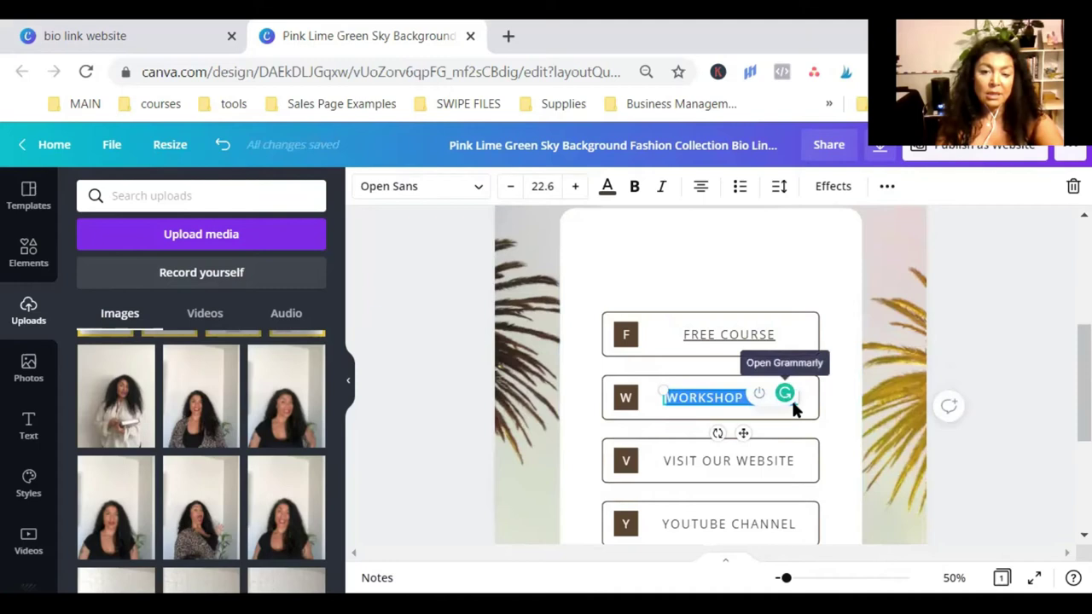
pyautogui.click(889, 195)
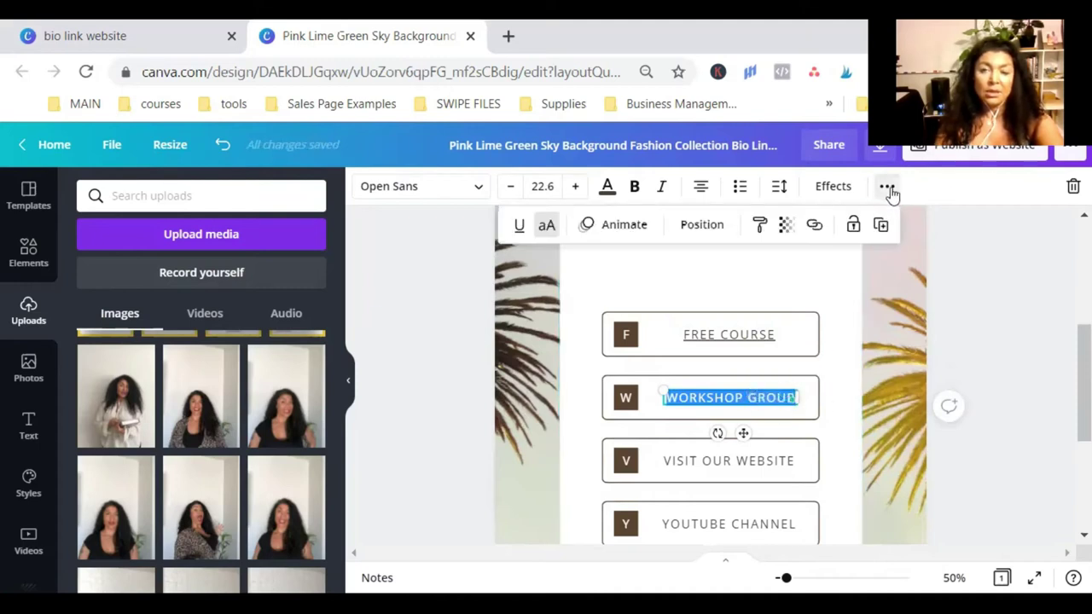
pyautogui.click(815, 225)
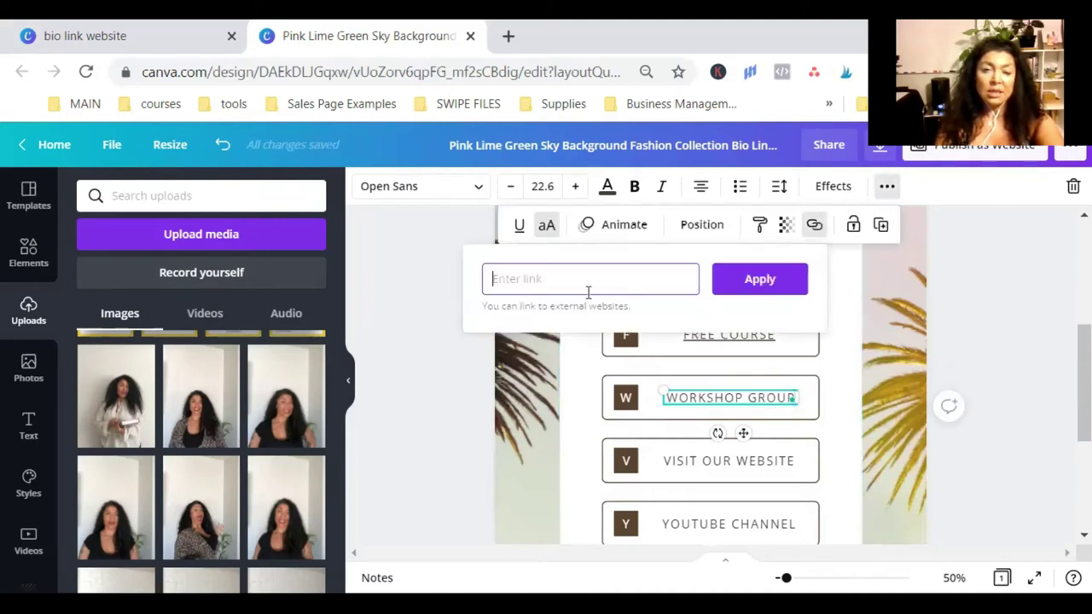
pyautogui.write('facbbook')
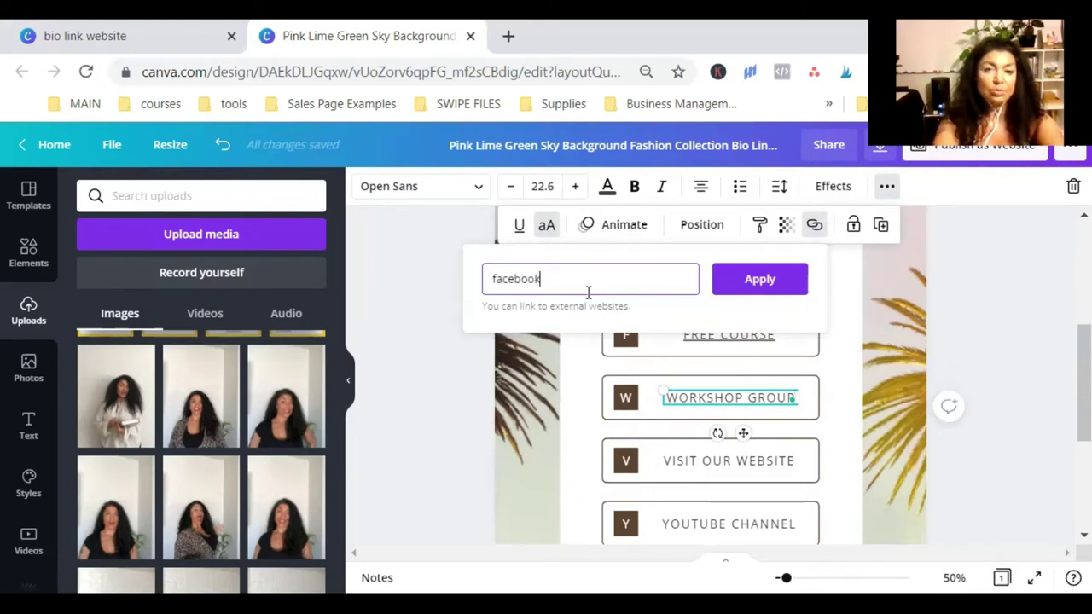
pyautogui.write('.com/groups')
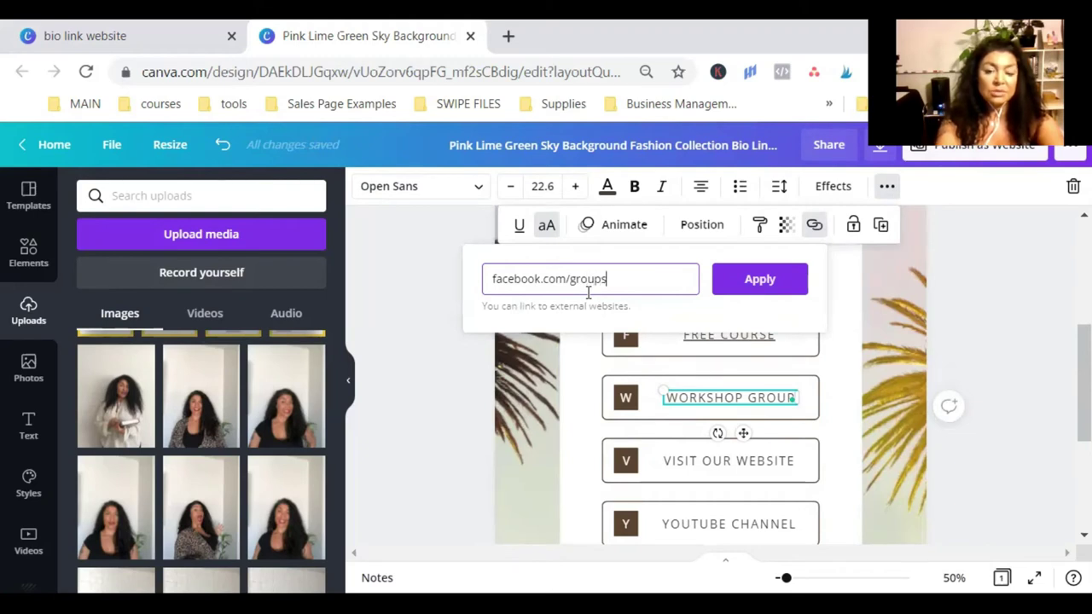
pyautogui.write('/')
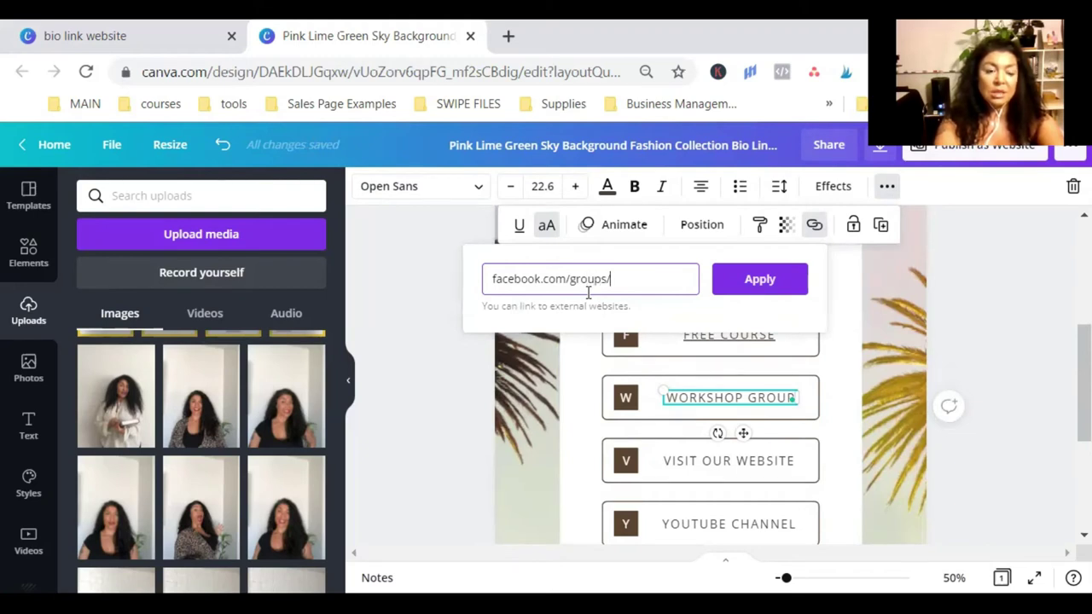
pyautogui.write('workshop')
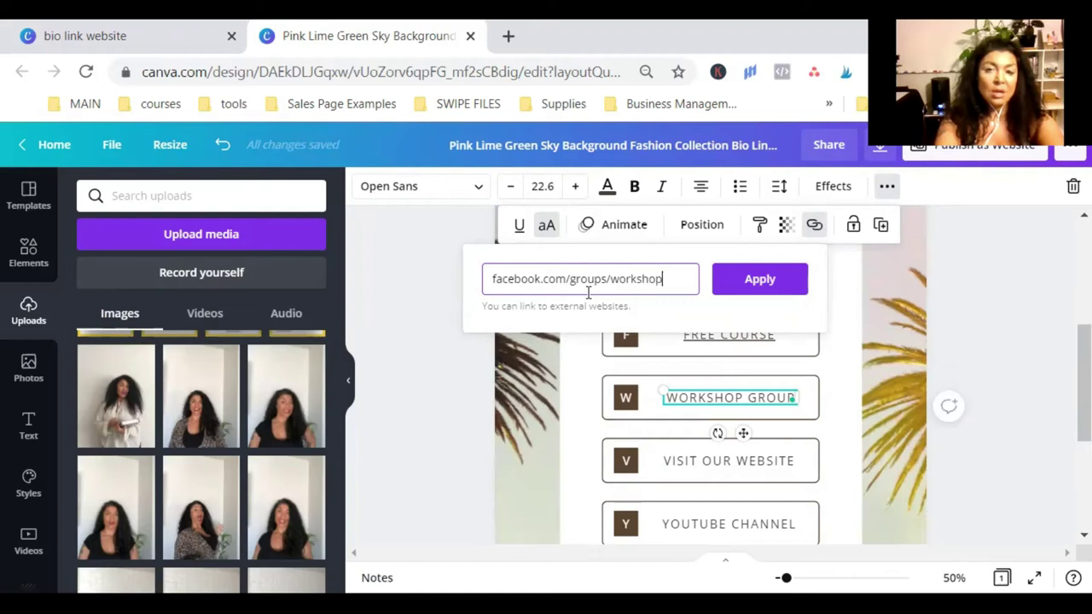
pyautogui.write('karmadna')
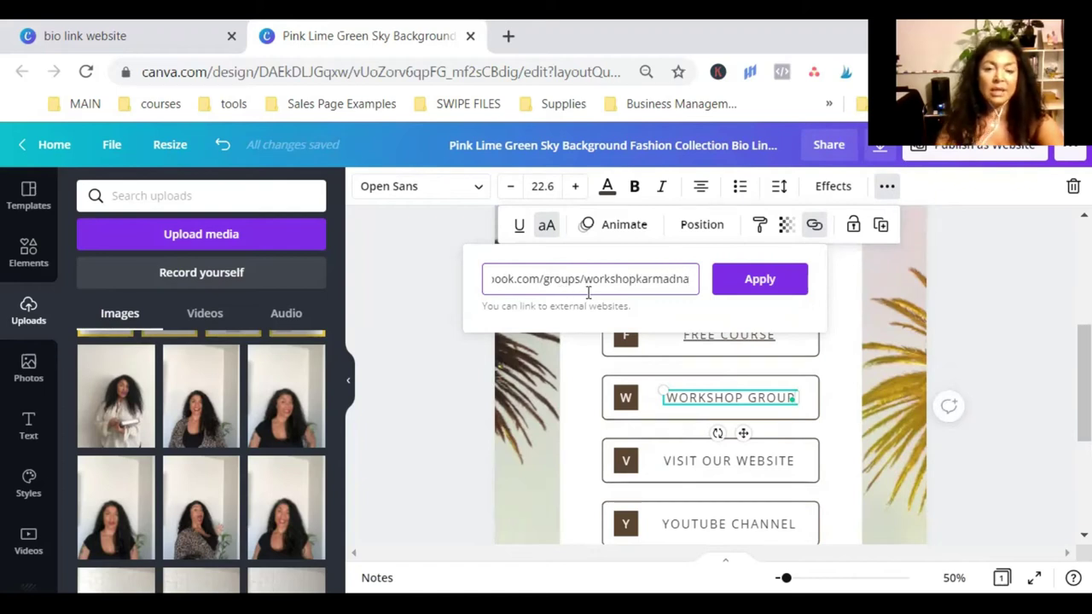
pyautogui.click(759, 278)
# Step: Link the VISIT OUR WEBSITE label to karmadna.com
pyautogui.doubleClick(782, 463)
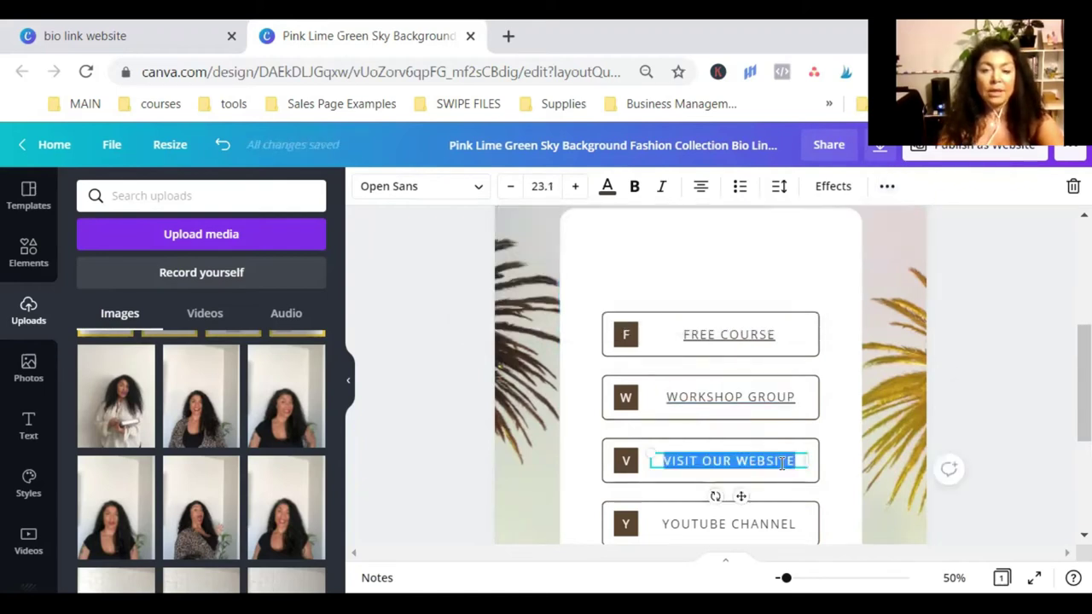
pyautogui.click(887, 186)
pyautogui.click(814, 225)
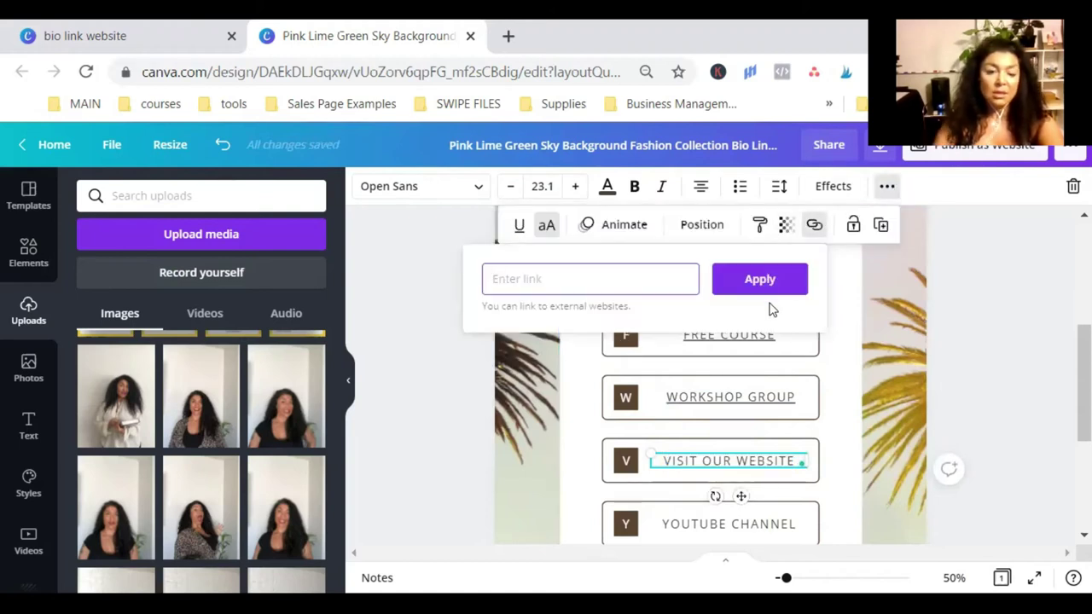
pyautogui.write('karmadna.co')
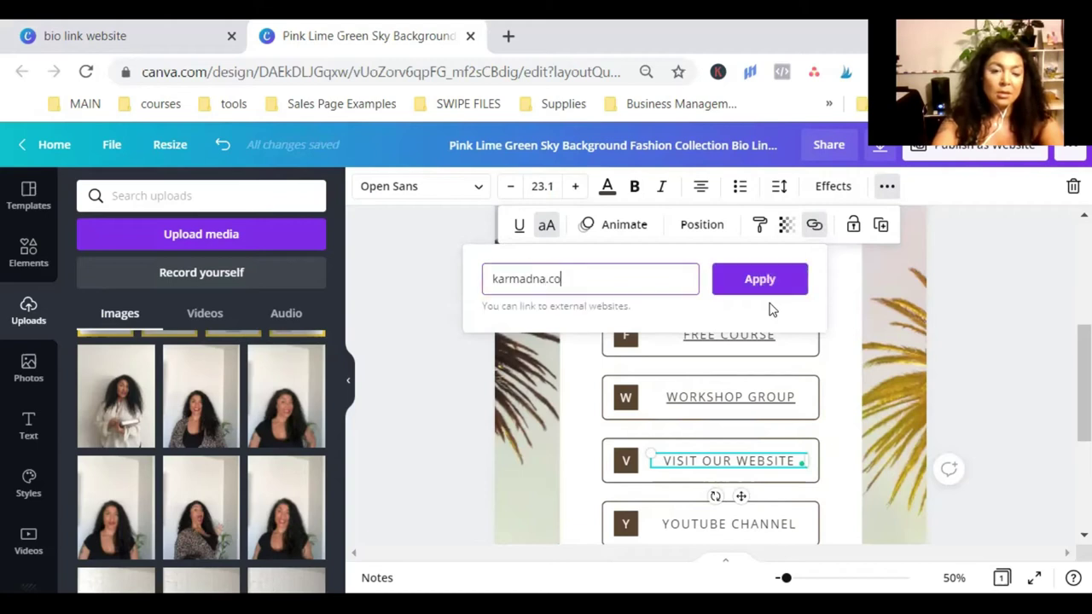
pyautogui.write('m')
pyautogui.click(758, 279)
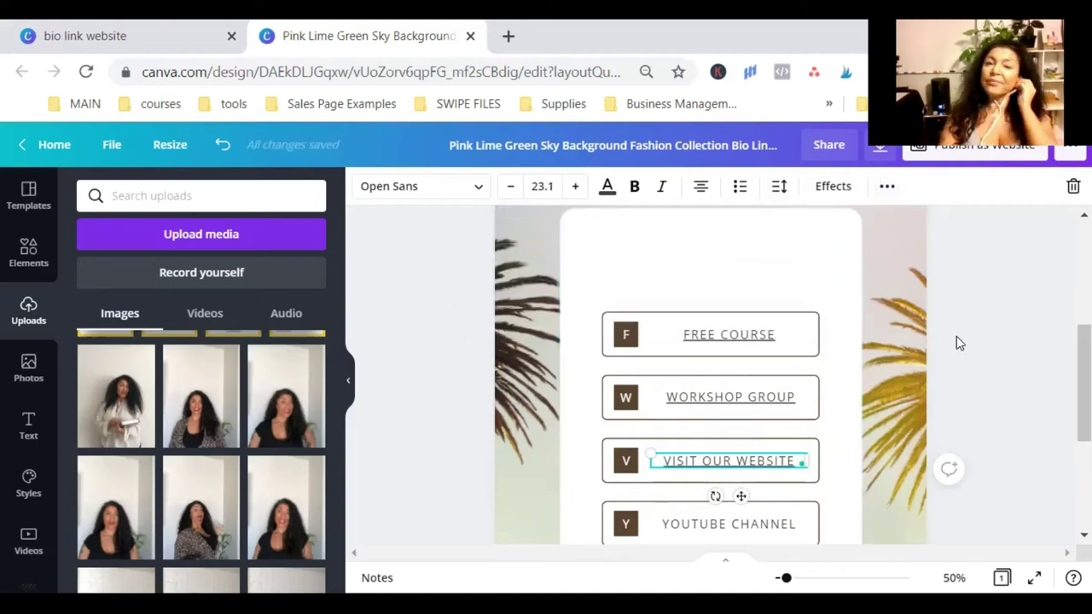
# Step: Replace the template's long default title with 'Karma Hunter Bio Links'
pyautogui.click(695, 145)
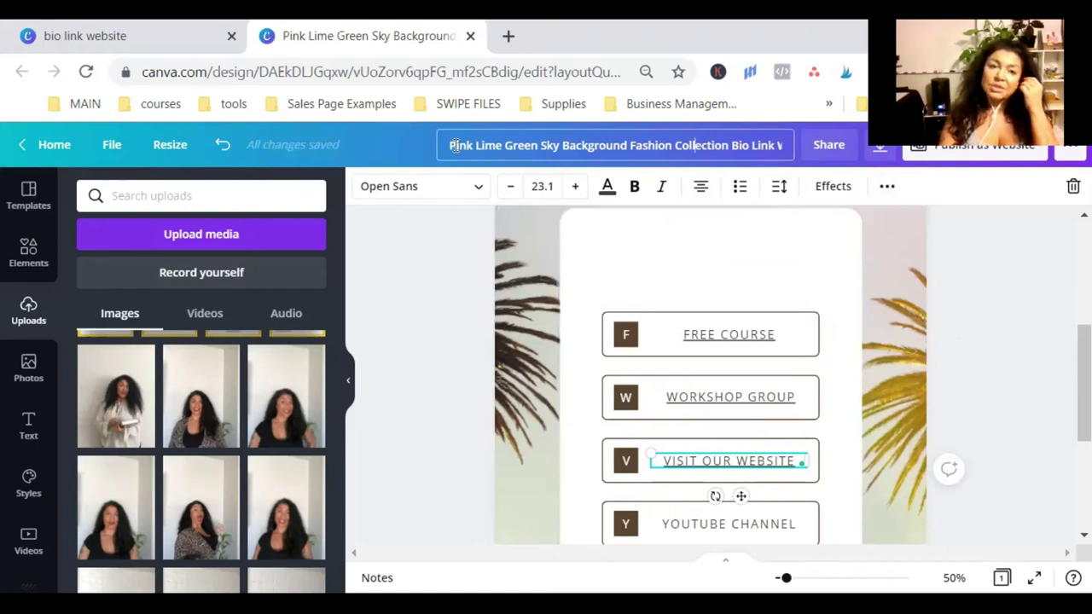
pyautogui.moveTo(454, 145); pyautogui.dragTo(908, 169)
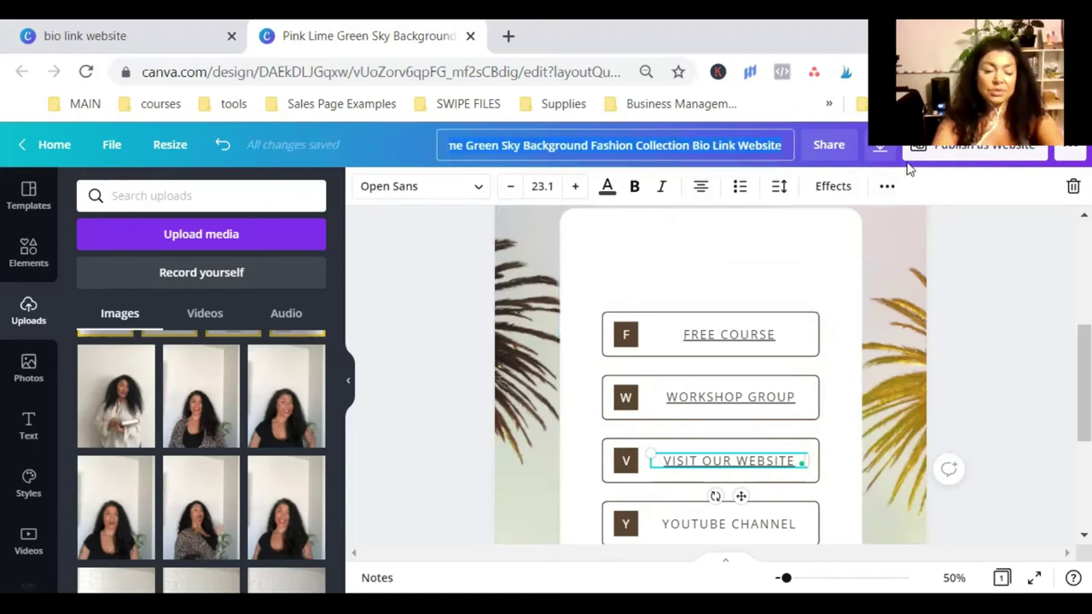
pyautogui.write('Karma Hun')
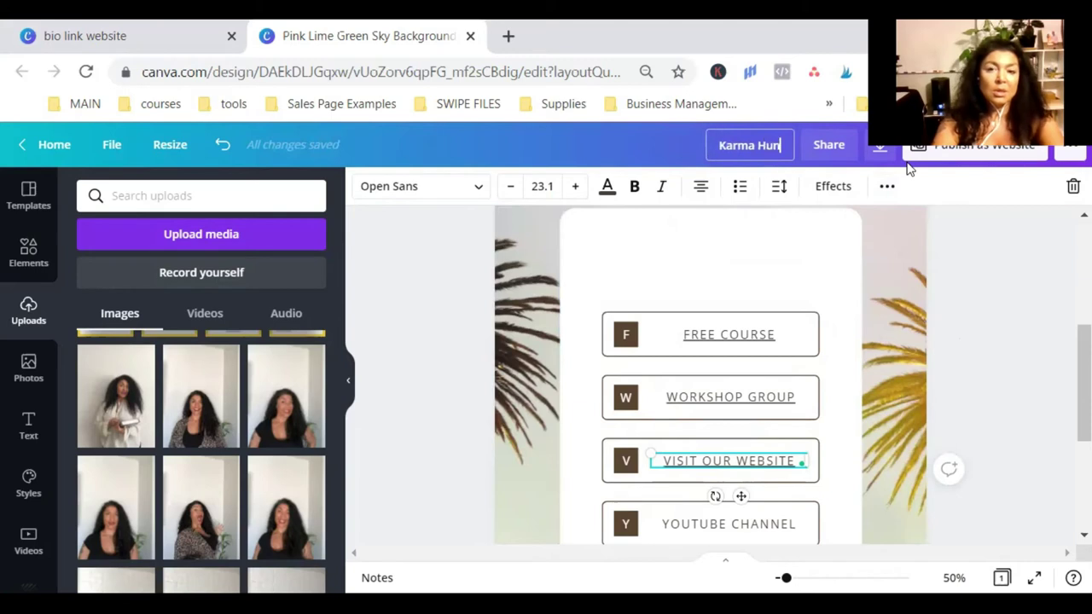
pyautogui.write('ter Bio Link')
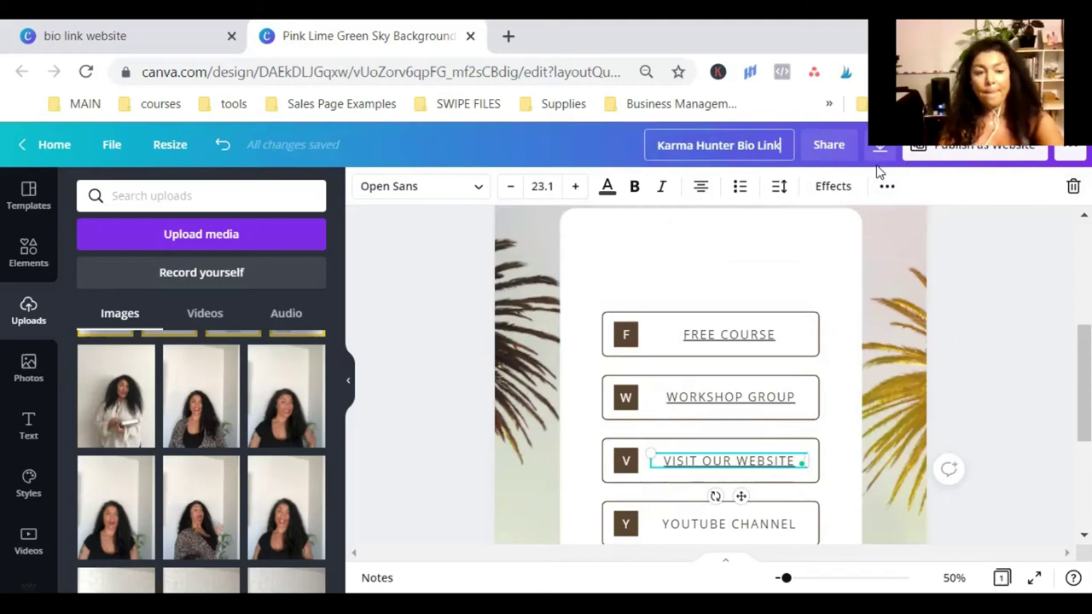
pyautogui.write('s')
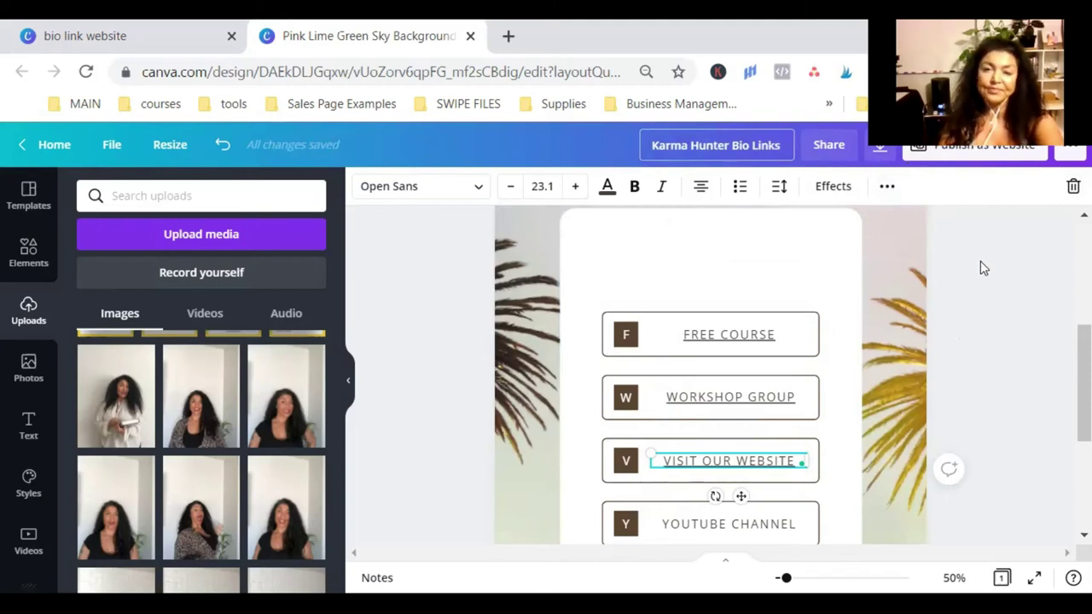
pyautogui.click(981, 261)
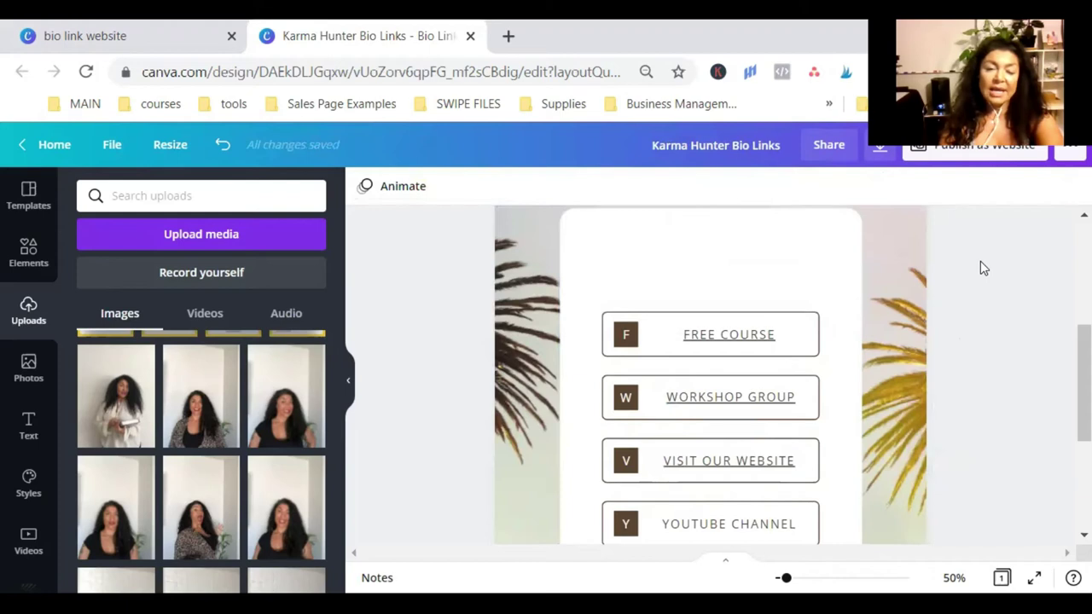
# Step: Open the Publish as Website options and review the web style choices
pyautogui.click(962, 153)
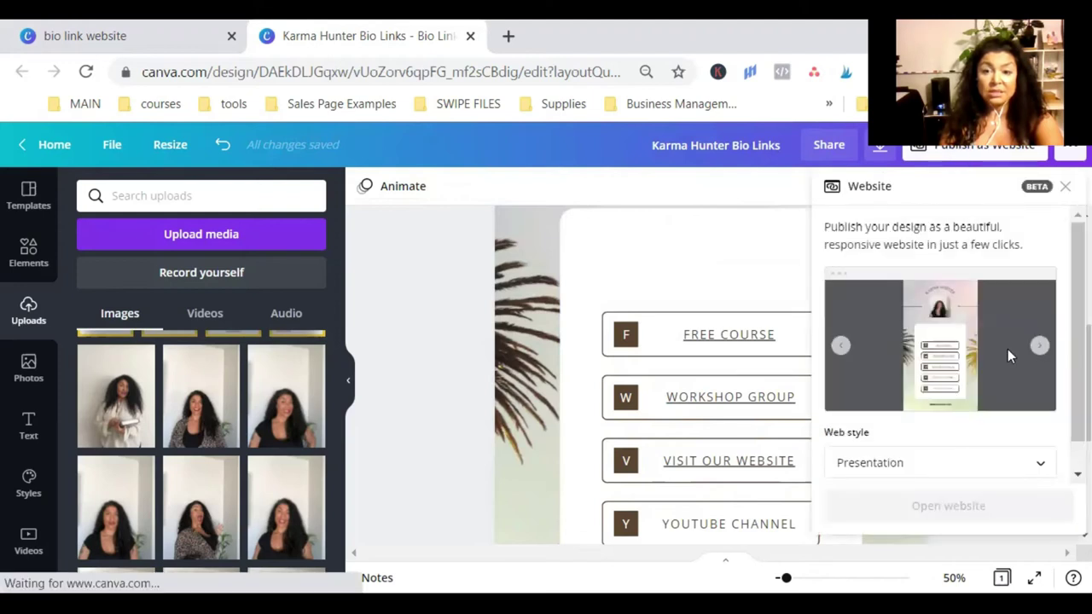
pyautogui.click(1026, 468)
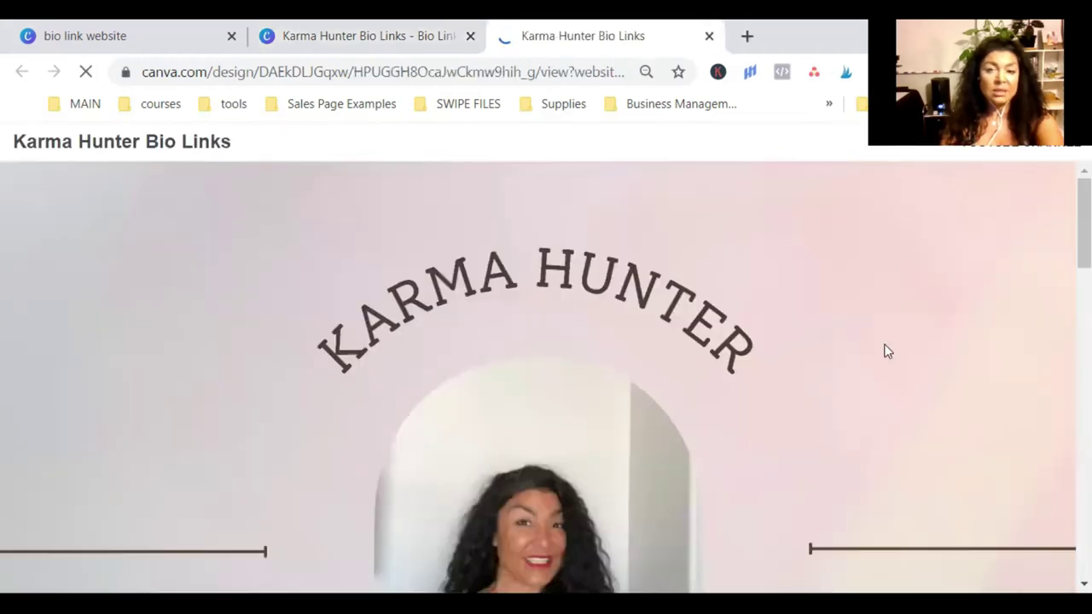
# Step: Check the live site, close it, and switch the web style to Classic navigation
pyautogui.scroll(-10, 886, 350)
pyautogui.scroll(-7, 885, 350)
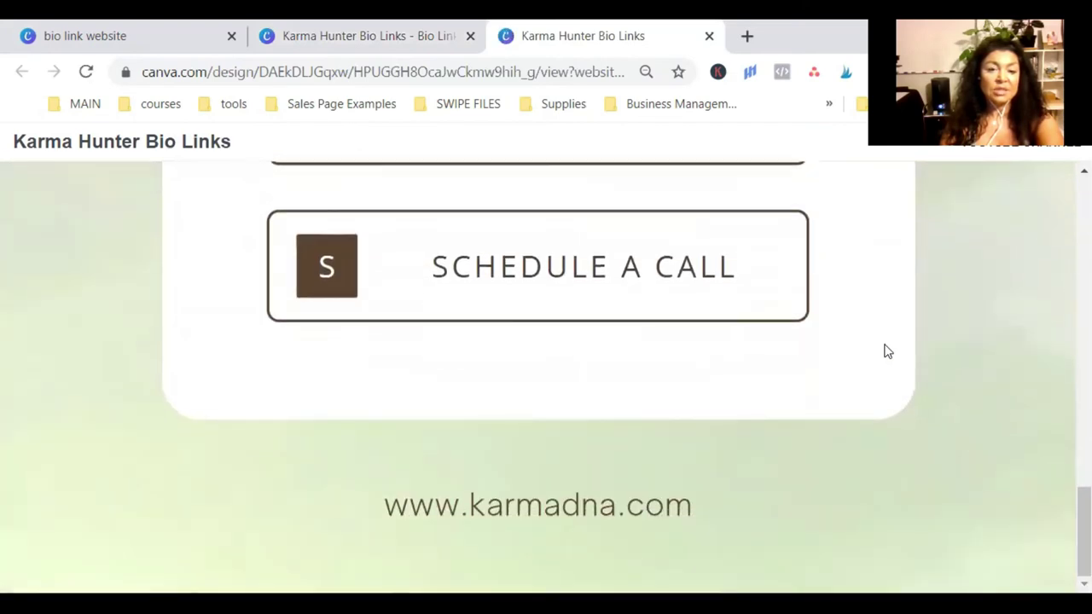
pyautogui.scroll(8, 886, 350)
pyautogui.scroll(4, 885, 351)
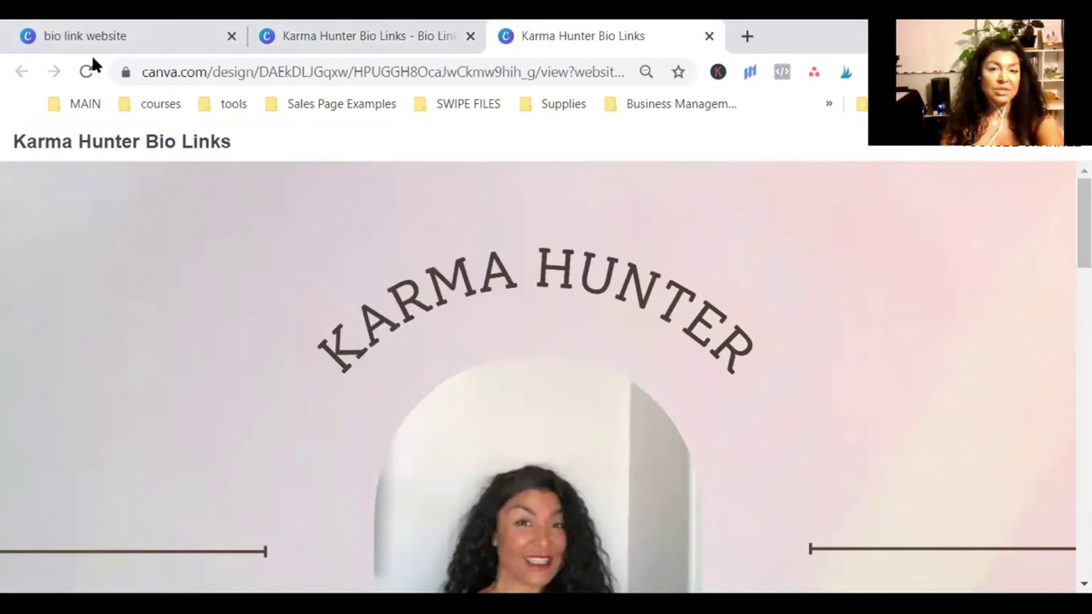
pyautogui.click(708, 36)
pyautogui.click(1048, 465)
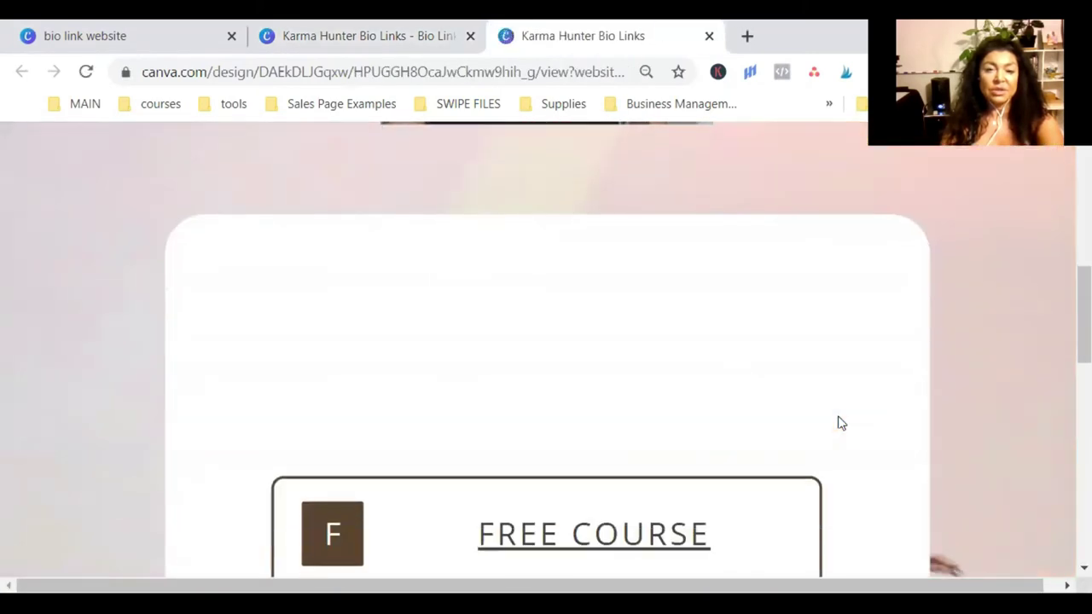
pyautogui.scroll(-5, 838, 423)
pyautogui.click(324, 30)
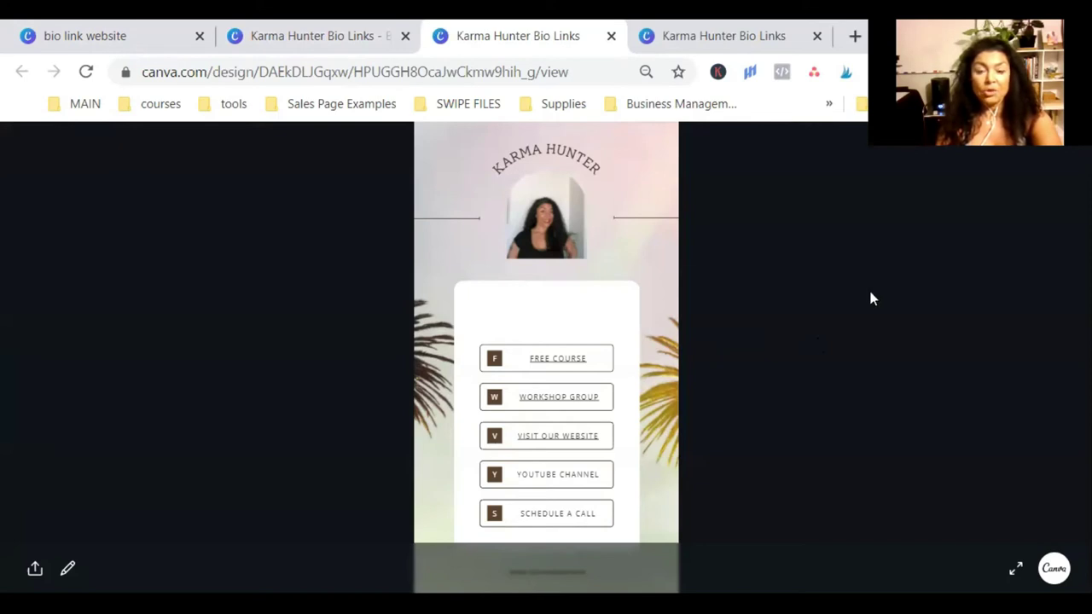
# Step: Test the FREE COURSE button's sign-up page, then close it and the duplicate bio page tab
pyautogui.click(569, 365)
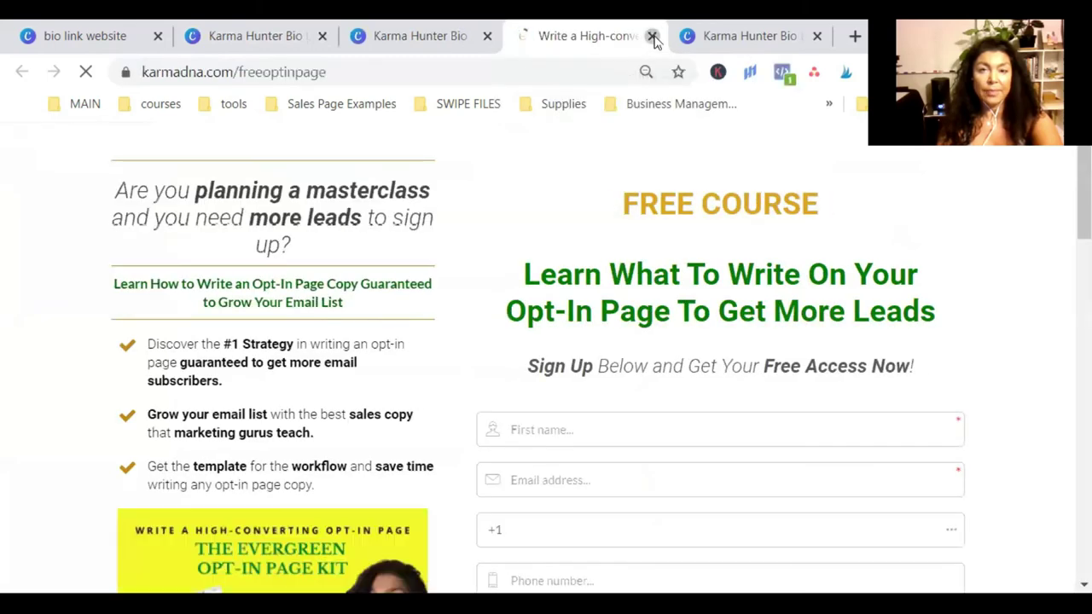
pyautogui.click(653, 38)
pyautogui.click(651, 36)
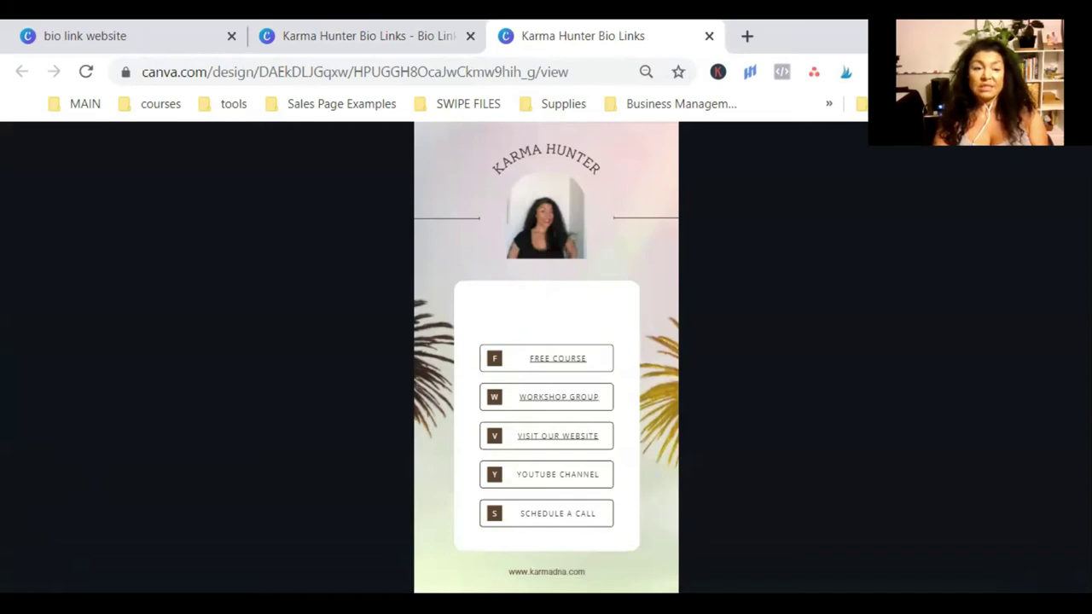
# Step: Copy the published bio-link design's share link from the bottom-left Share icon
pyautogui.moveTo(95, 546)
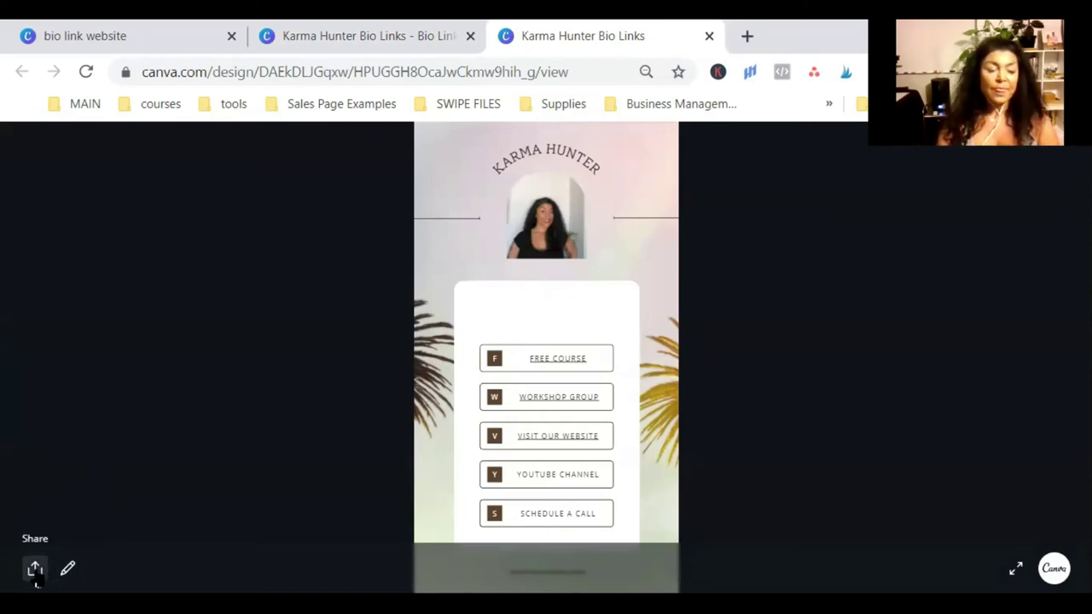
pyautogui.click(35, 569)
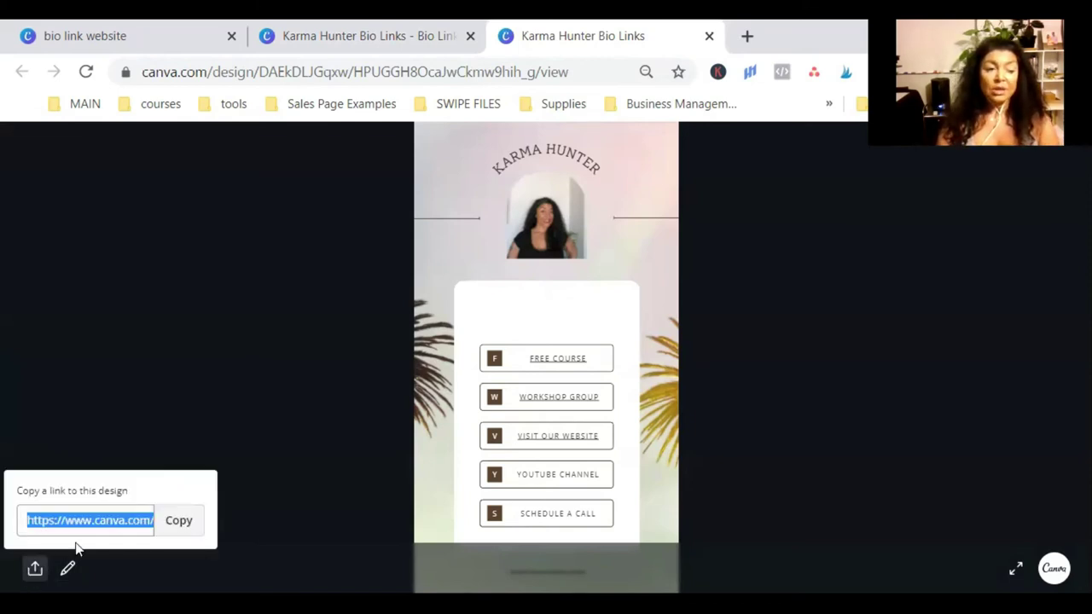
pyautogui.click(180, 523)
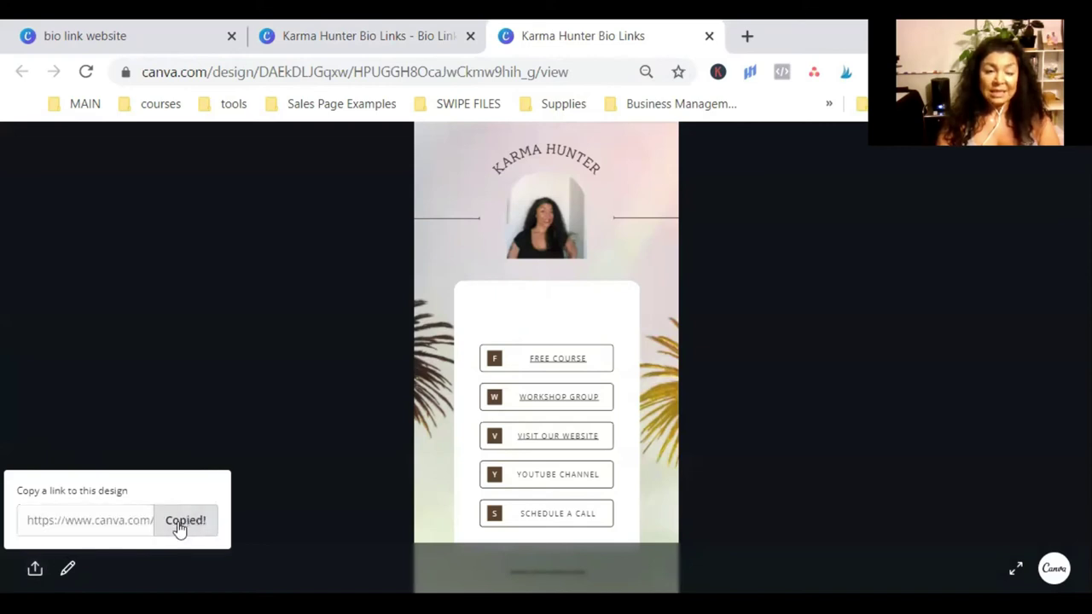